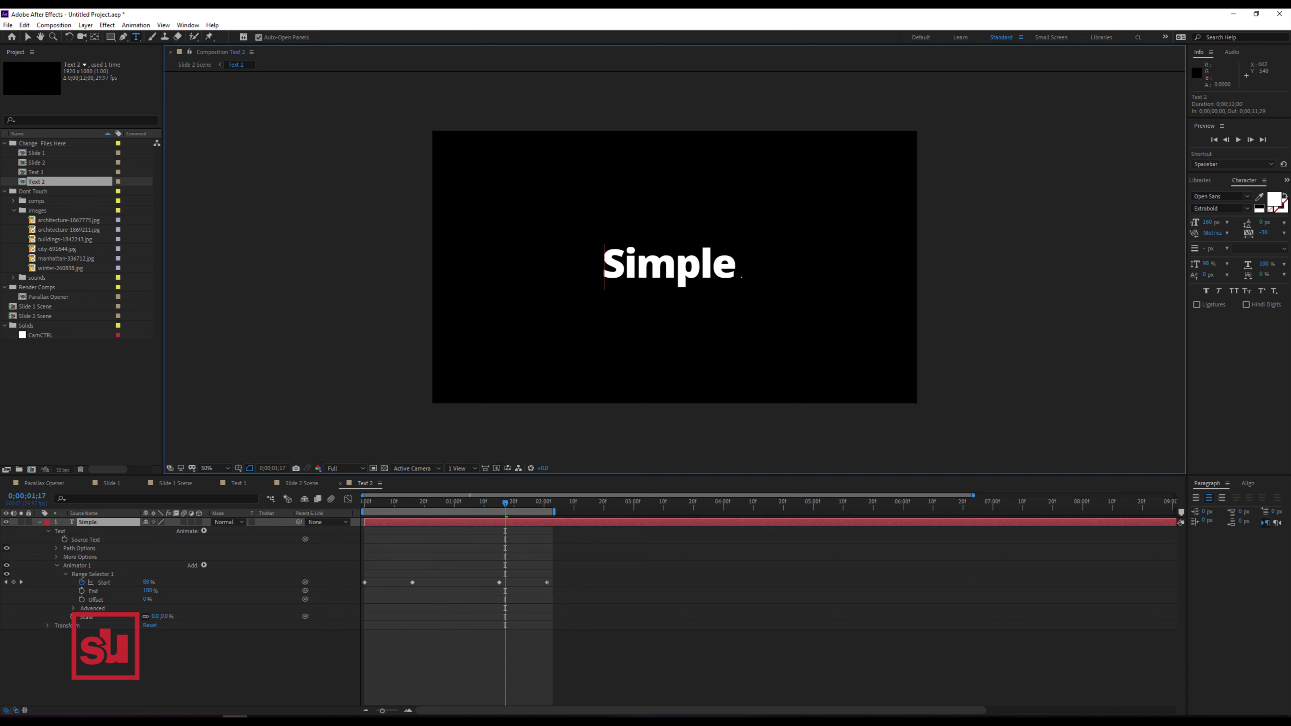
# - Select the word 'Simple' in the Composition viewer and retype it as 'Easy', fixing the typo
pyautogui.moveTo(605, 266); pyautogui.dragTo(736, 269)
pyautogui.write('Easz.')
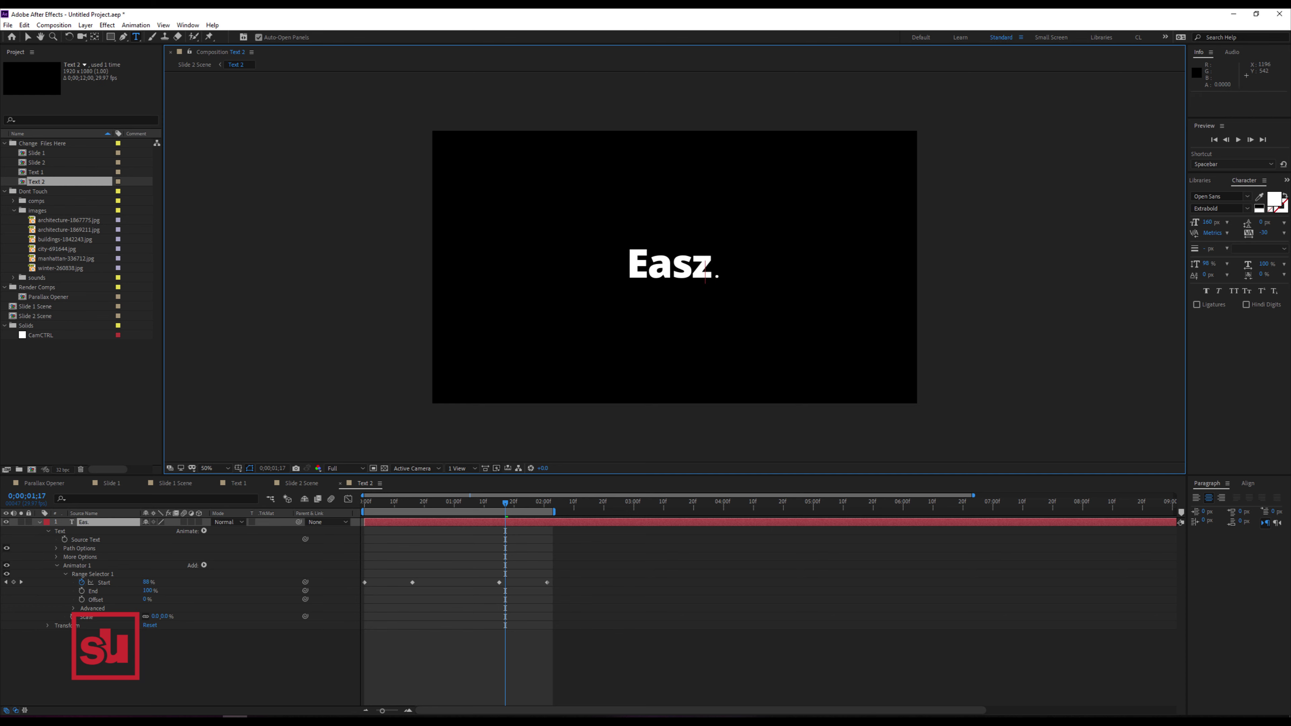
pyautogui.press('BackSpace')
pyautogui.write('y')
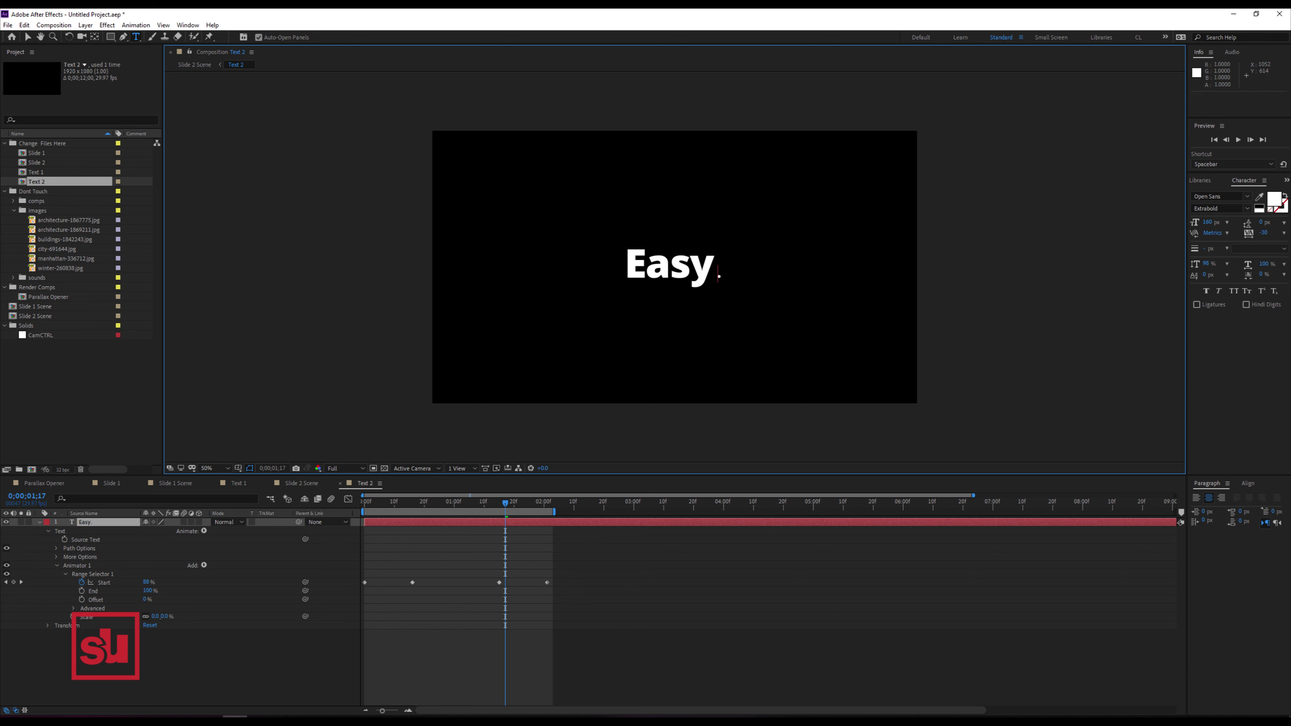
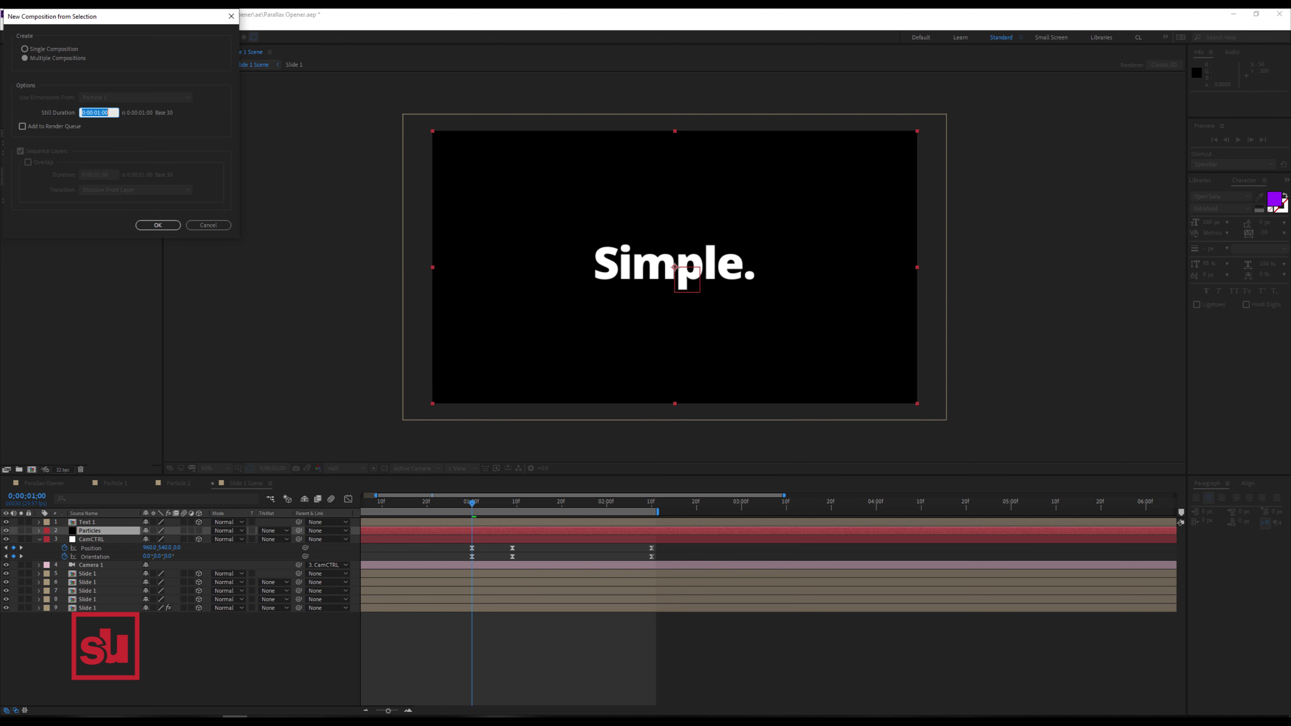
# - Pre-compose Particle 1 and Particle 2 into a sequenced comp named 'Particle Texture', then reopen Slide 1 Scene
pyautogui.click(25, 49)
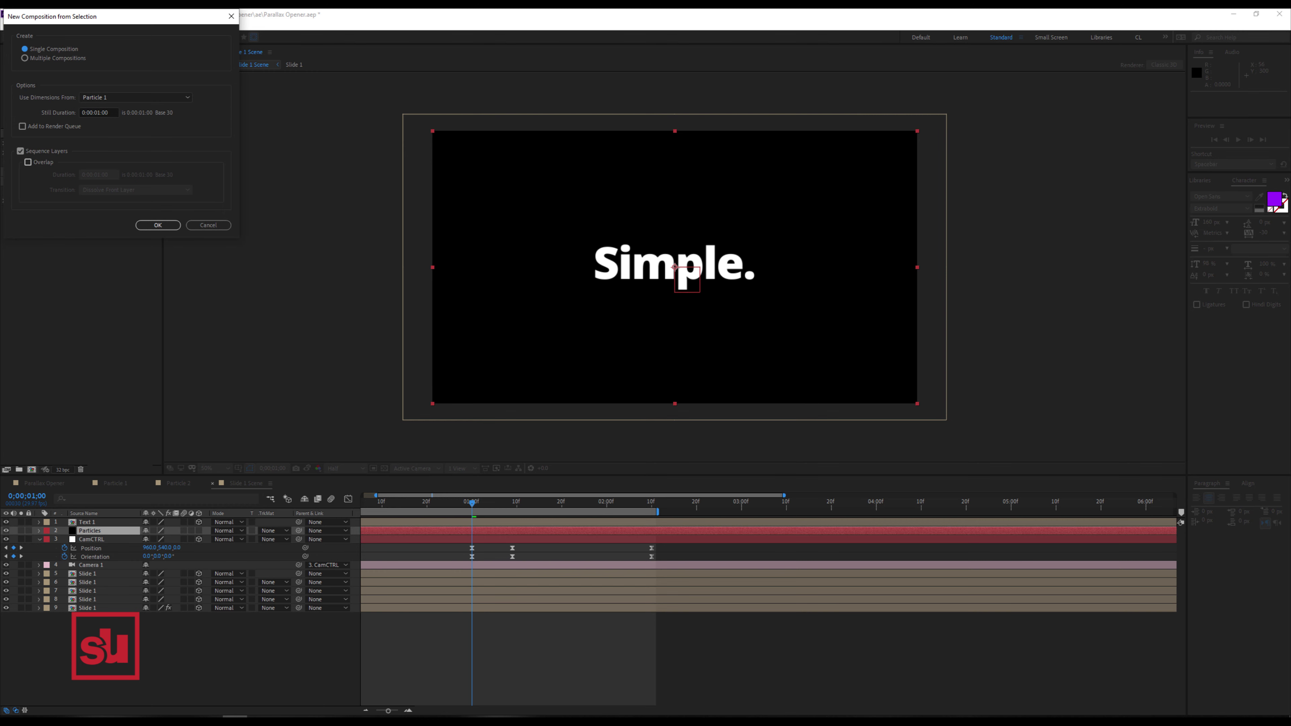
pyautogui.click(158, 225)
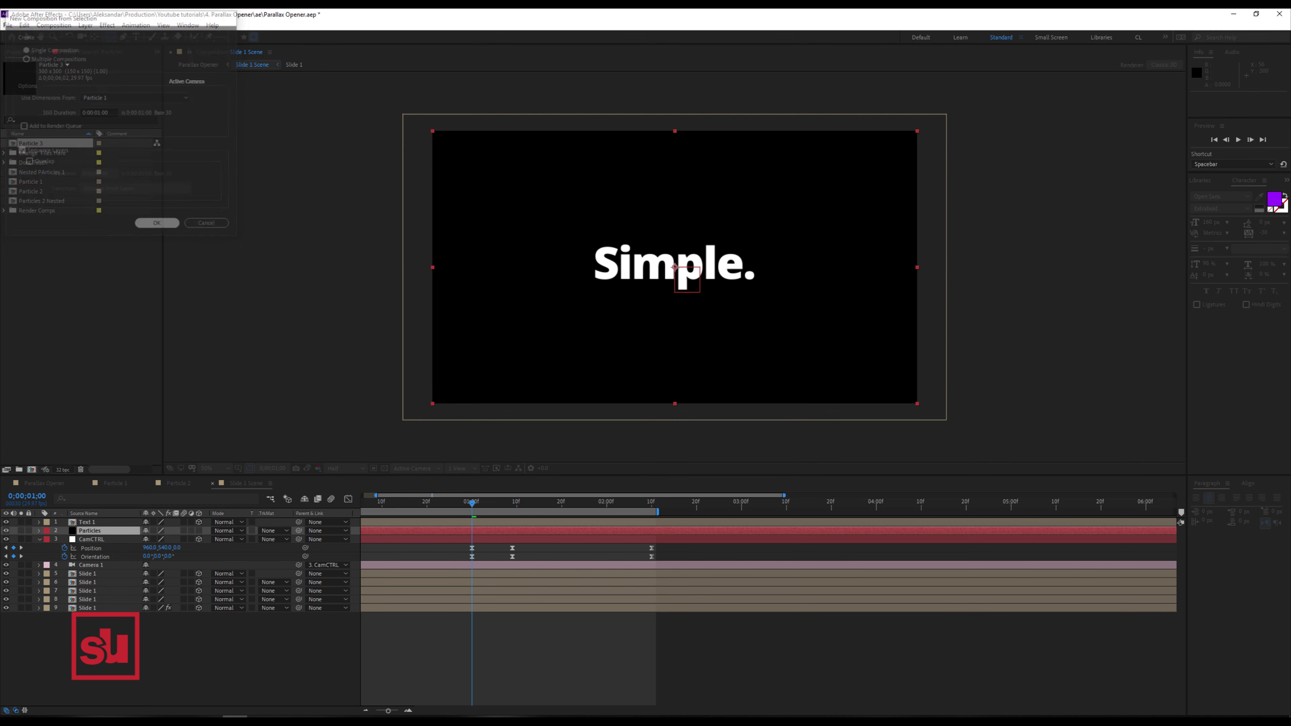
pyautogui.click(31, 191)
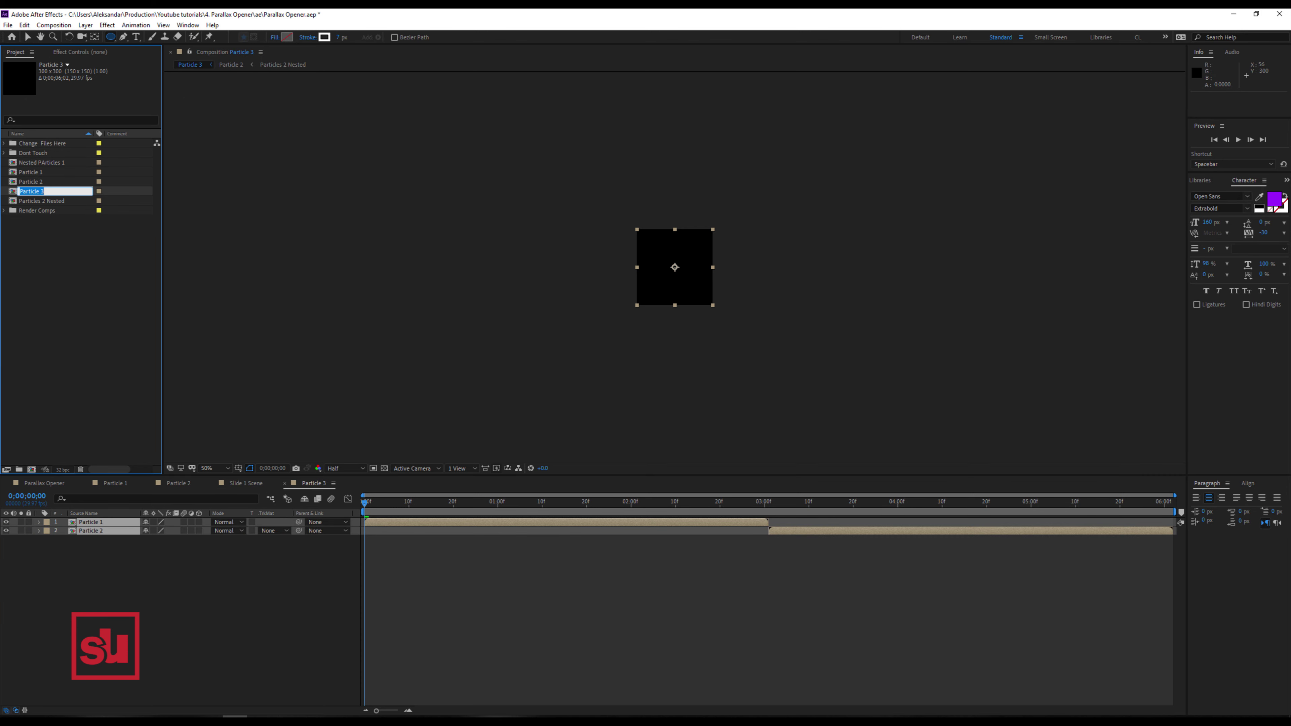
pyautogui.click(45, 191)
pyautogui.press('Return')
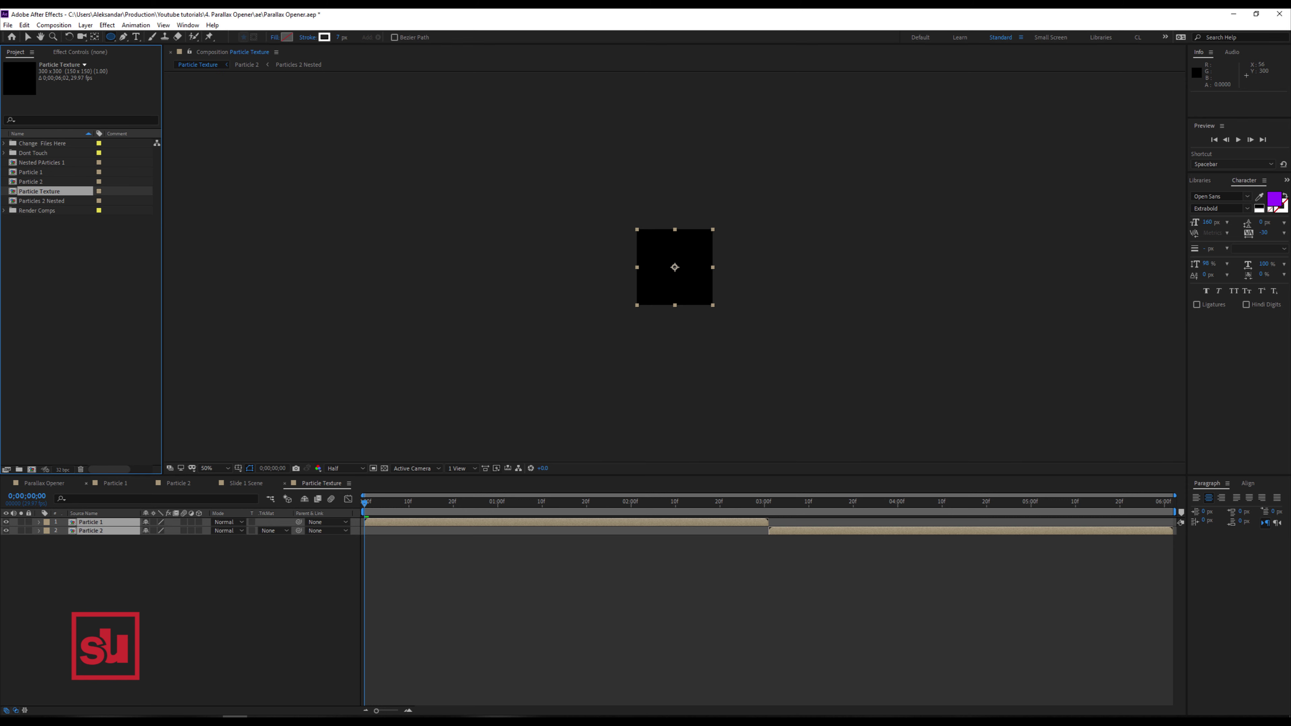
pyautogui.hotkey('ctrl', 'w')
pyautogui.hotkey('ctrl', 'w')
pyautogui.hotkey('ctrl', 'w')
pyautogui.hotkey('ctrl', 'w')
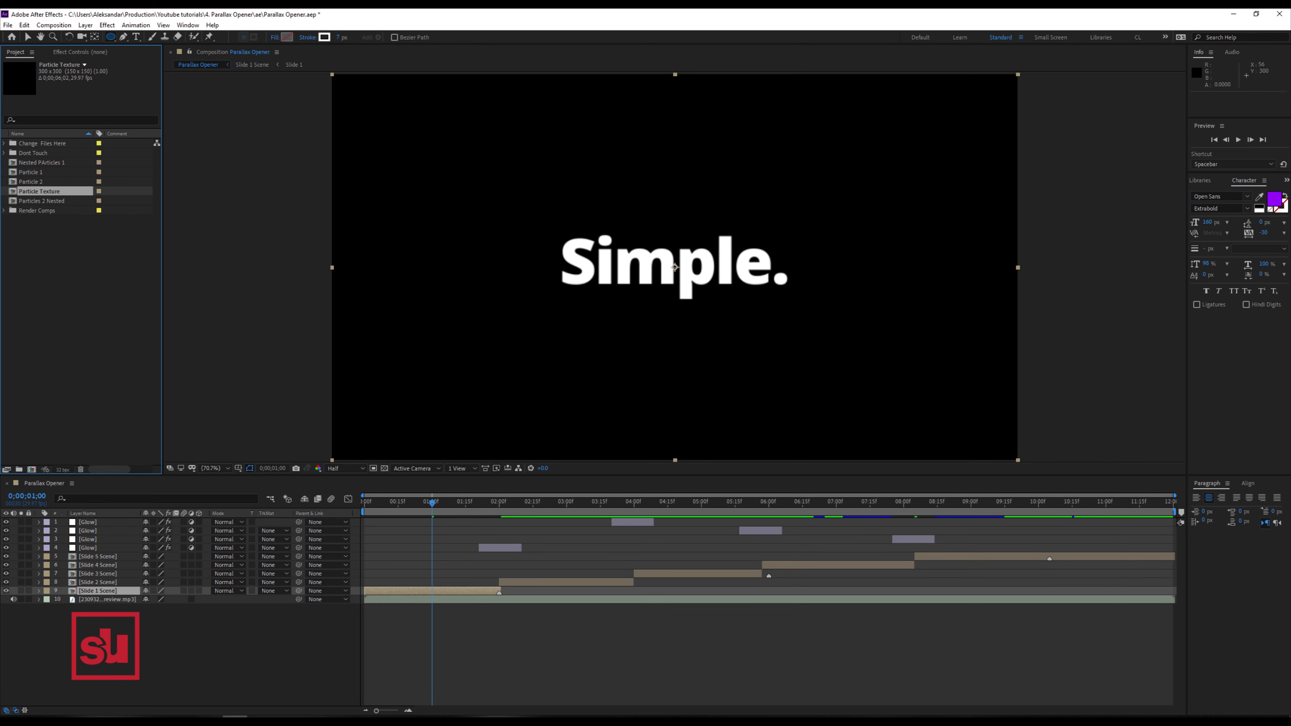
pyautogui.press('KP_Enter')
# - Add the Particle Texture comp to the Slide 1 Scene timeline as a hidden layer
pyautogui.click(39, 192)
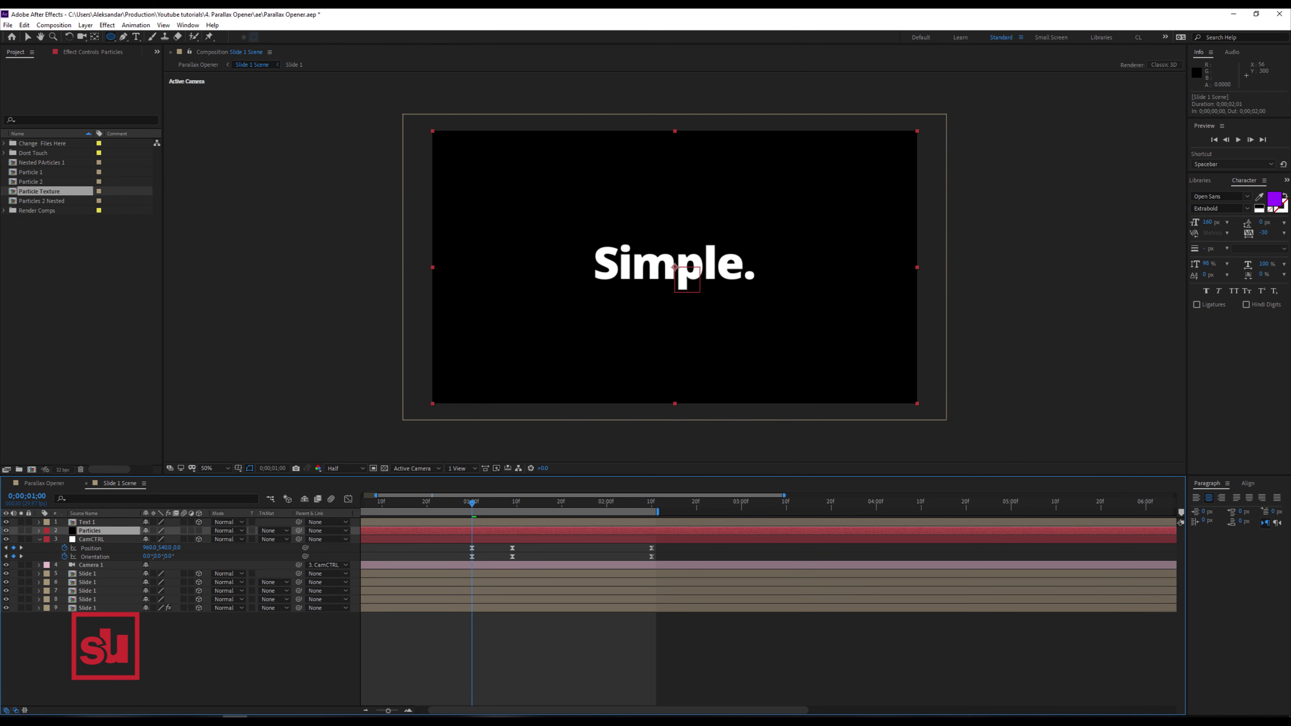
pyautogui.moveTo(39, 191); pyautogui.dragTo(89, 535)
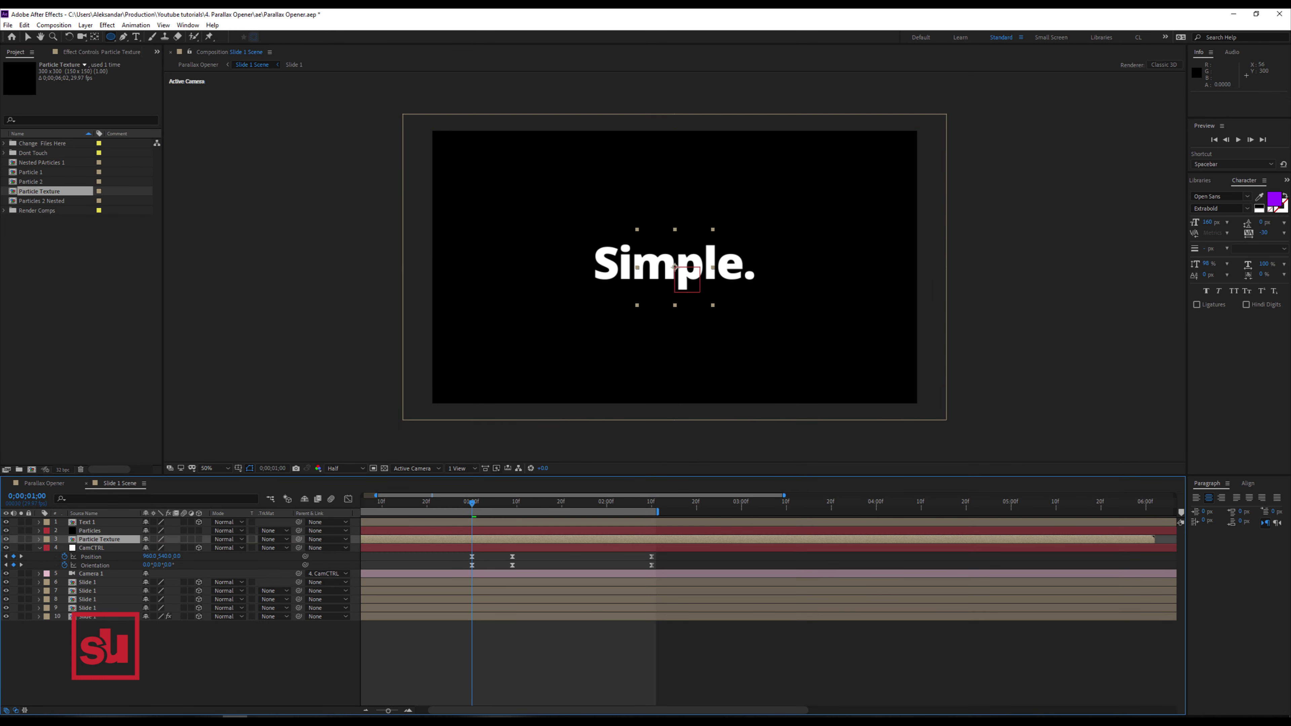
pyautogui.click(6, 539)
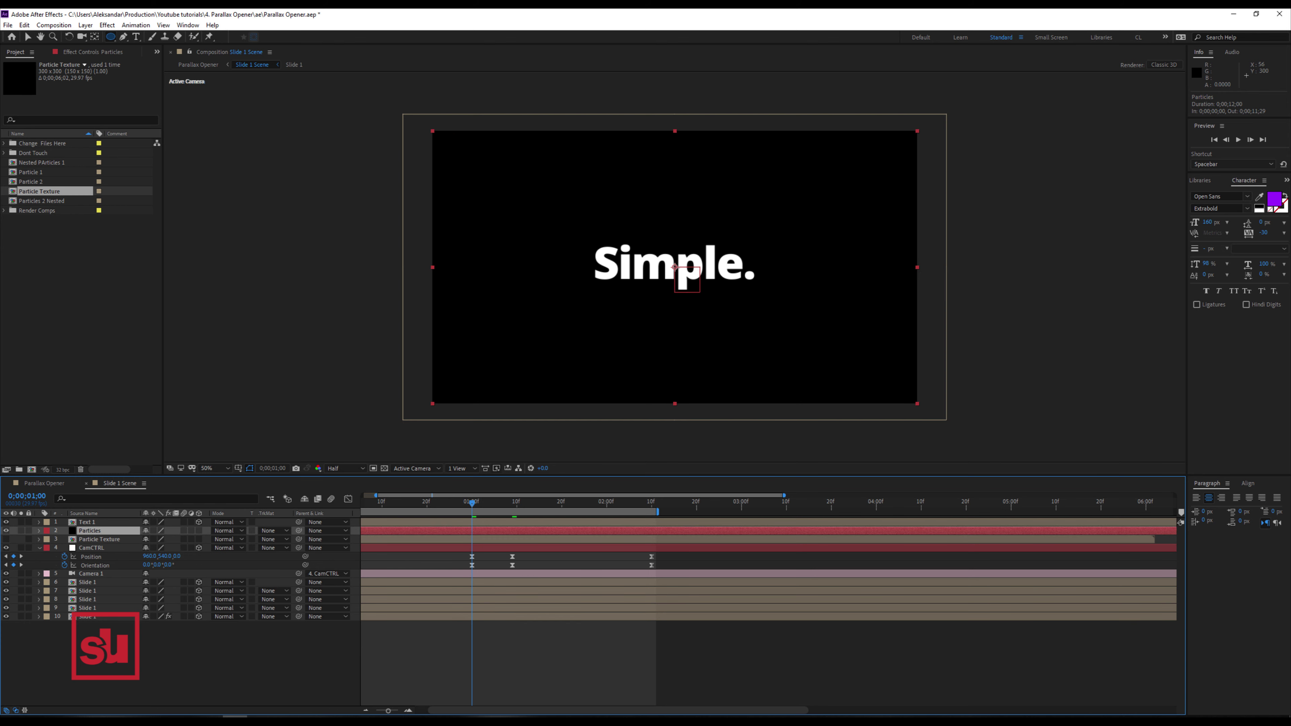
# - Solo the Particles layer and apply RG Trapcode Particular to it
pyautogui.click(21, 530)
pyautogui.press('F3')
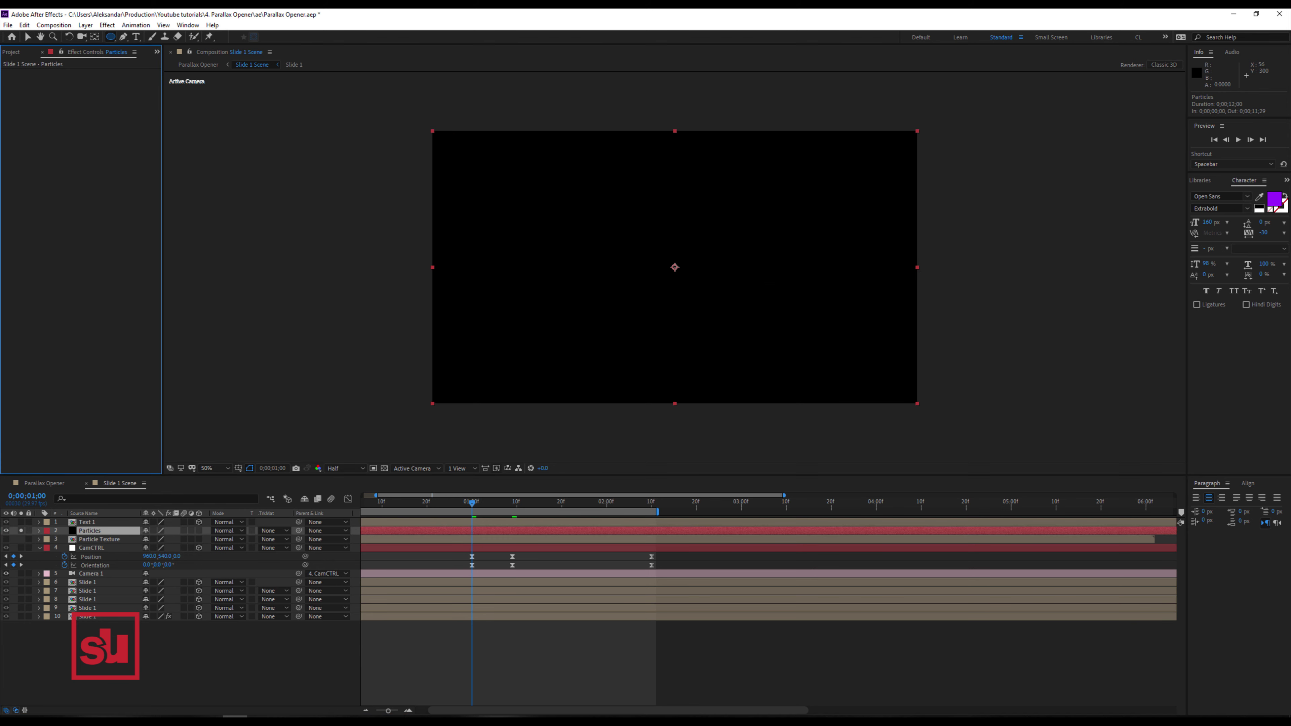
pyautogui.rightClick(80, 129)
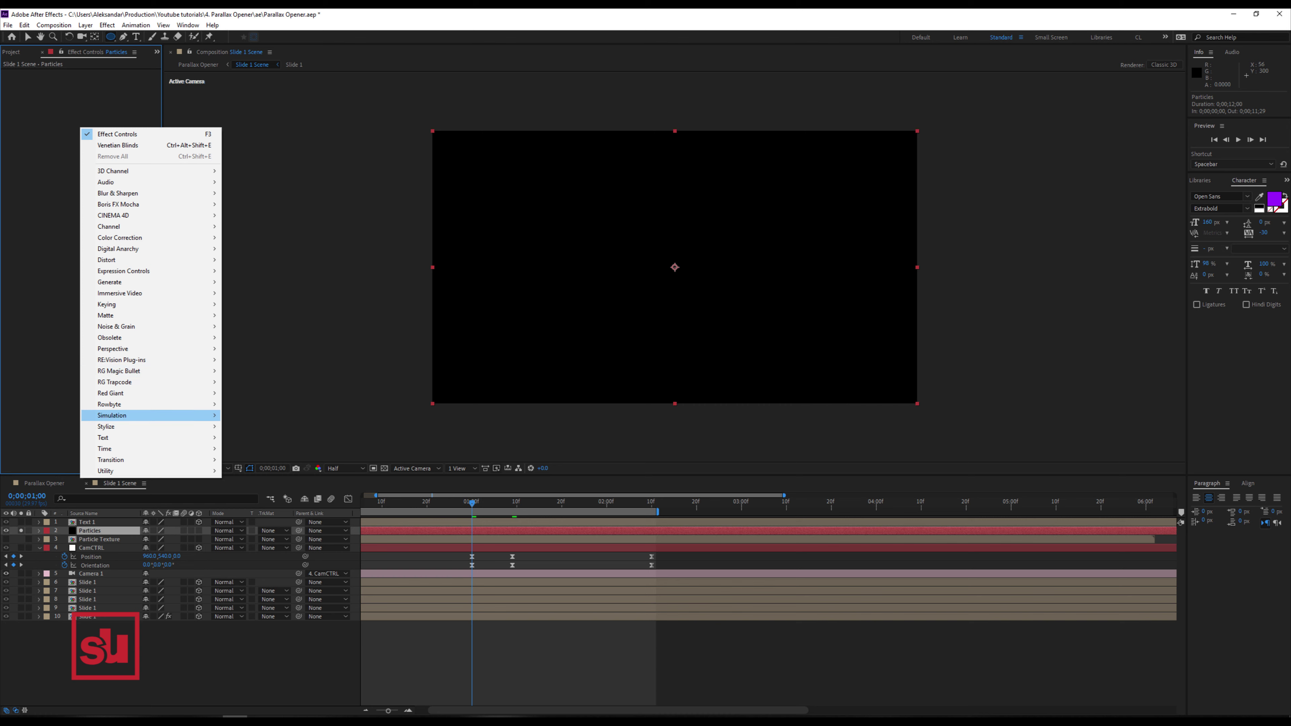
pyautogui.moveTo(152, 382)
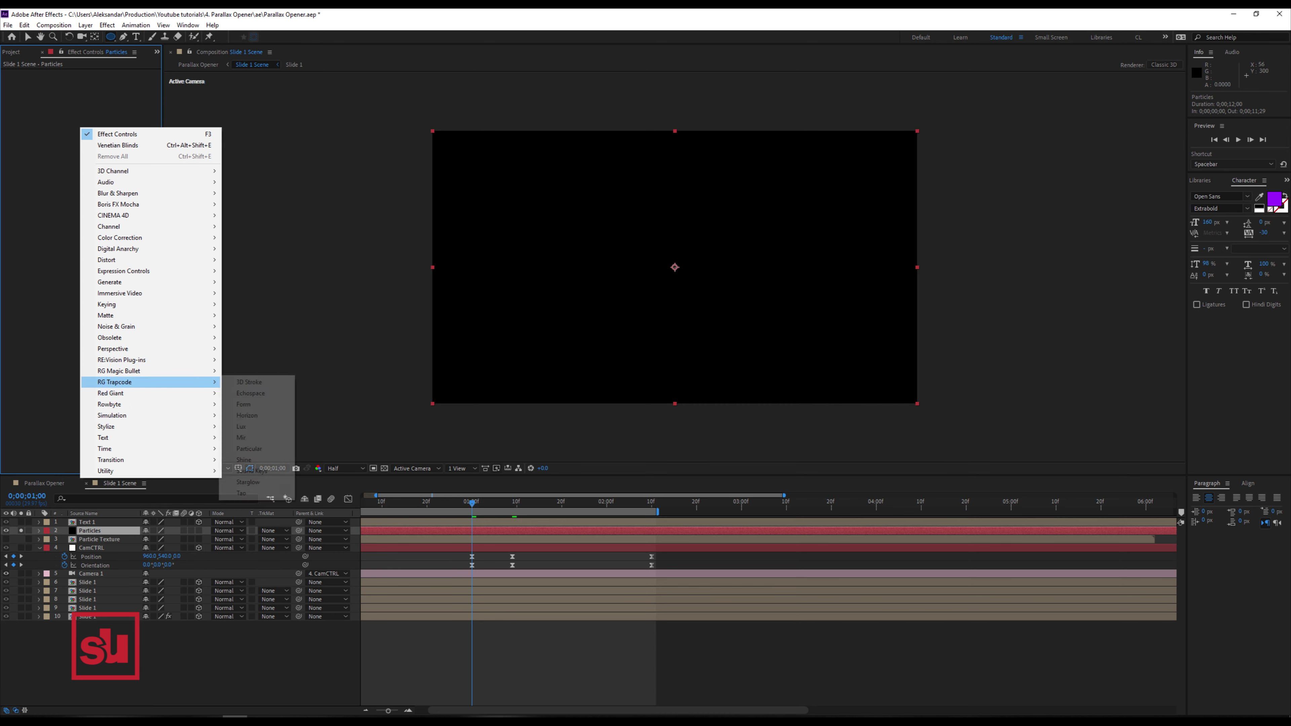
pyautogui.click(257, 448)
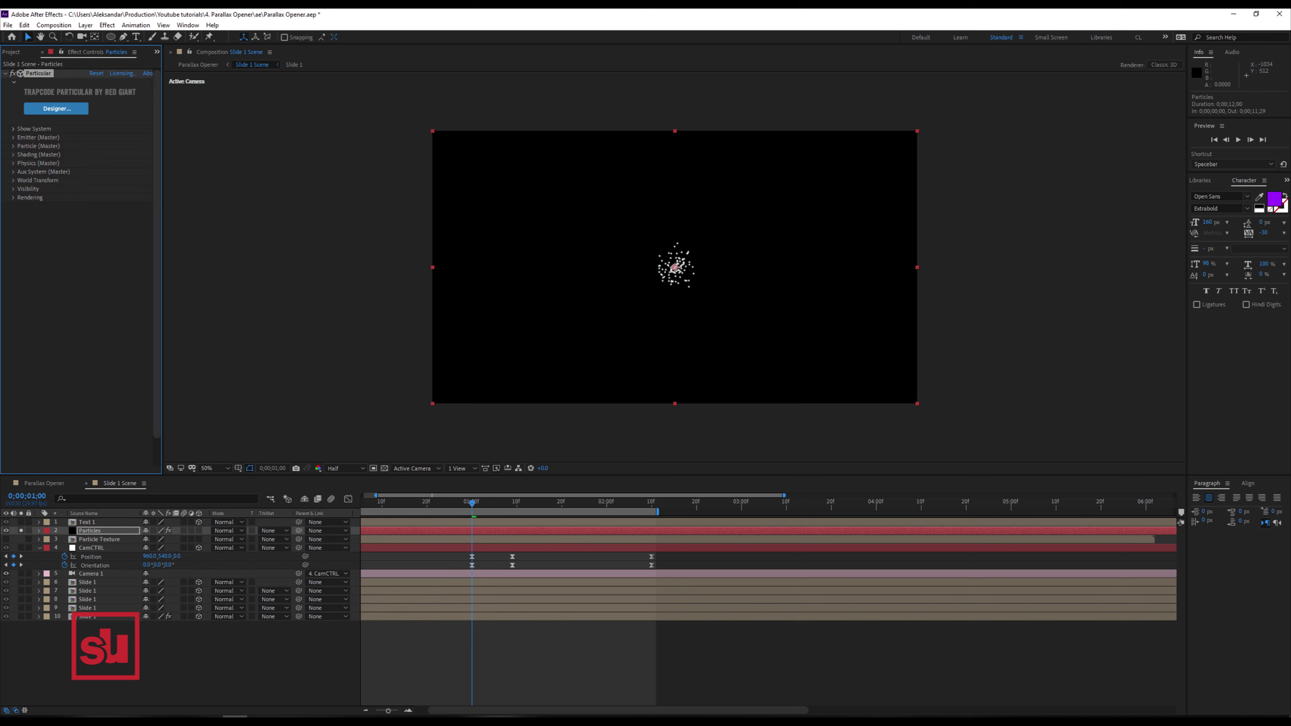
# - Make the Particular emitter a Box with velocity 10 and Pre Run raised to 70
pyautogui.click(14, 138)
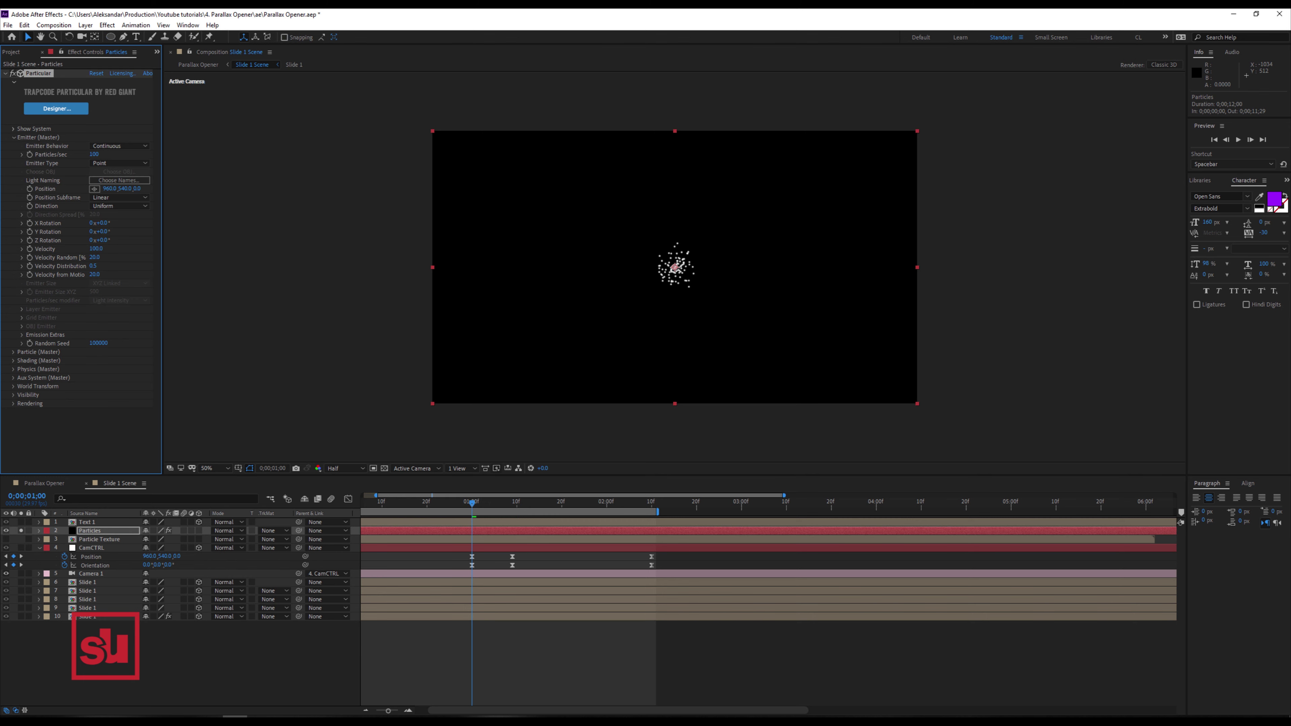
pyautogui.click(119, 163)
pyautogui.click(112, 185)
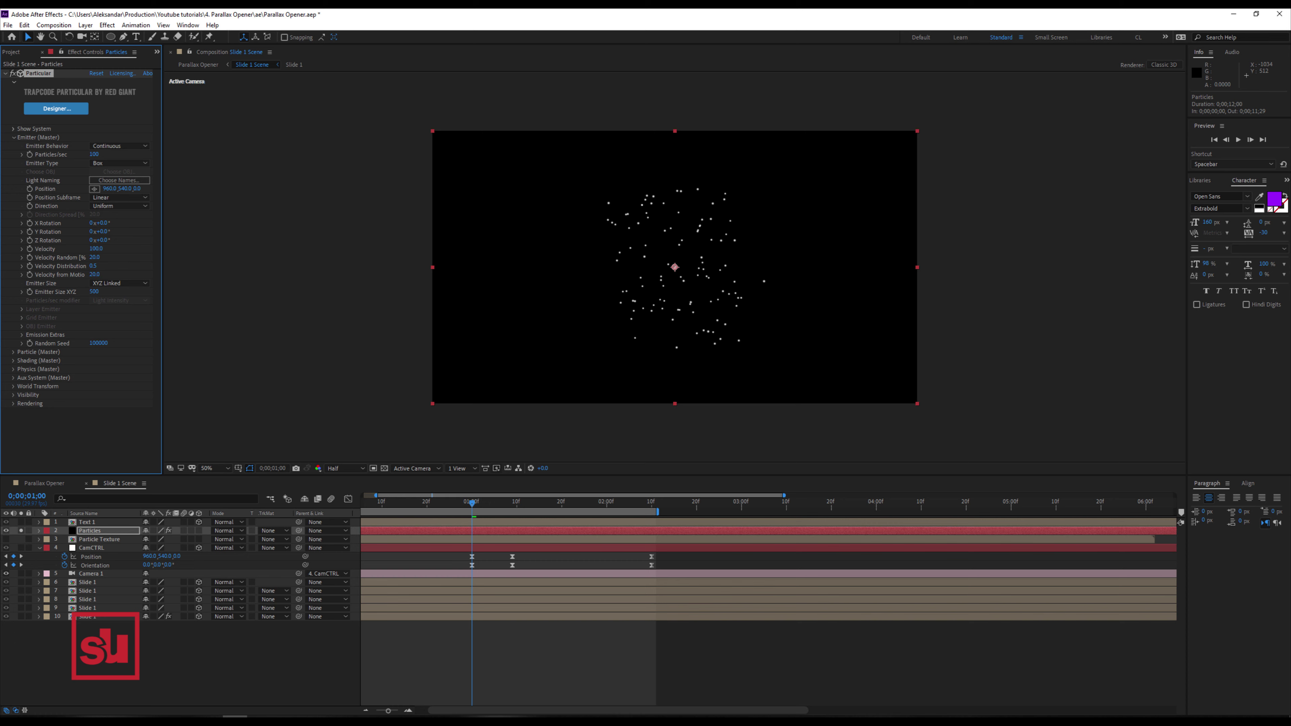
pyautogui.click(96, 249)
pyautogui.write('10')
pyautogui.press('Return')
pyautogui.click(22, 335)
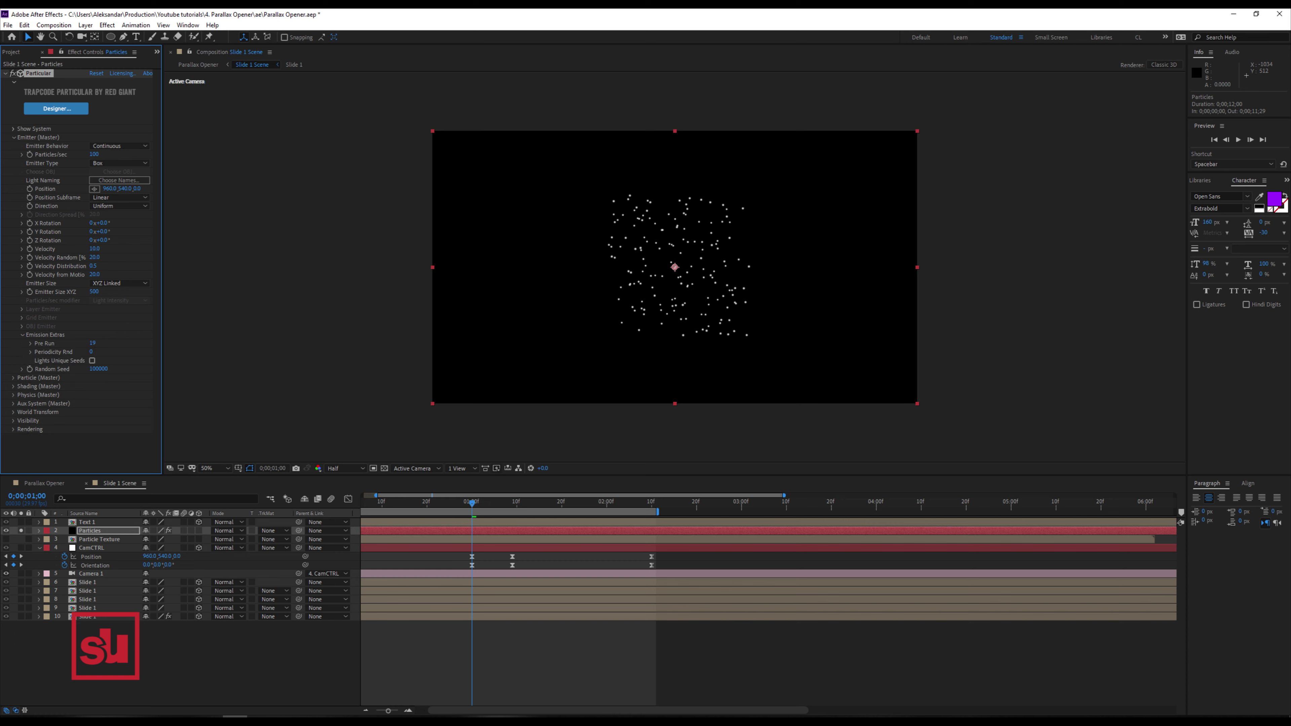
pyautogui.moveTo(92, 344); pyautogui.dragTo(96, 343)
# - One frame after the comp start, keyframe Particles/sec to 0
pyautogui.moveTo(618, 710); pyautogui.dragTo(607, 711)
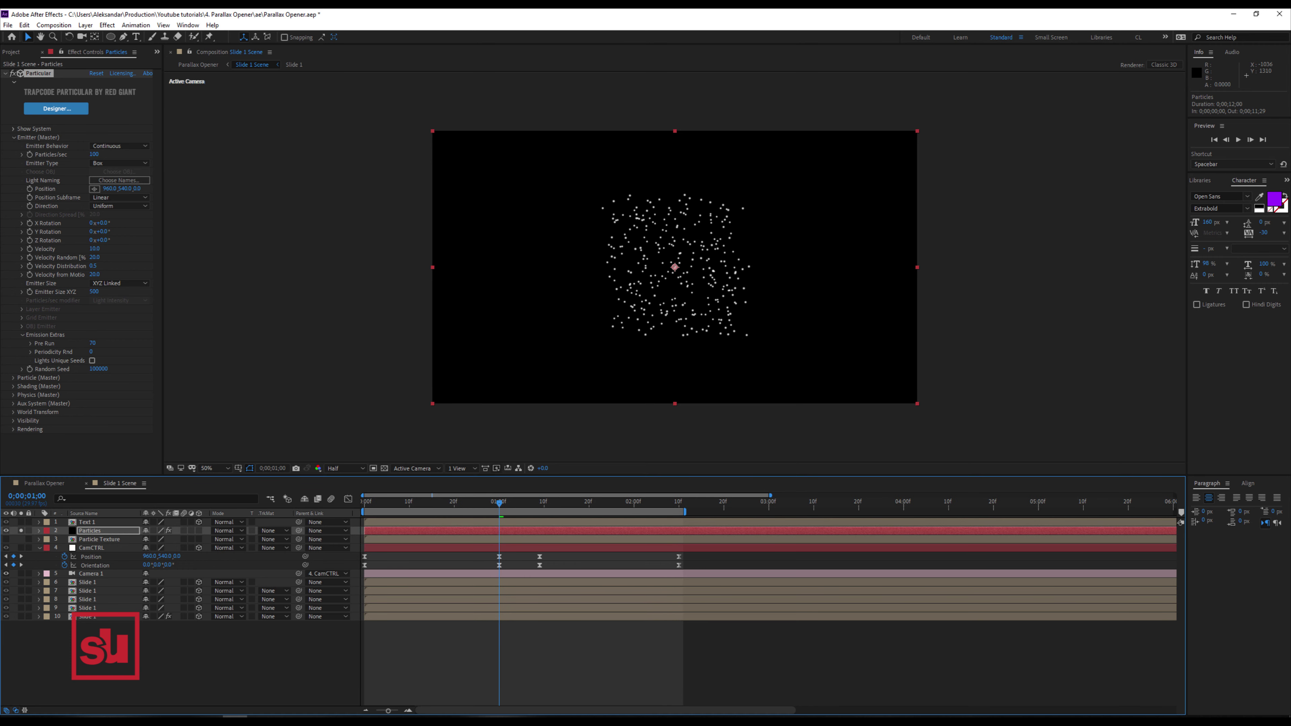
pyautogui.press('Home')
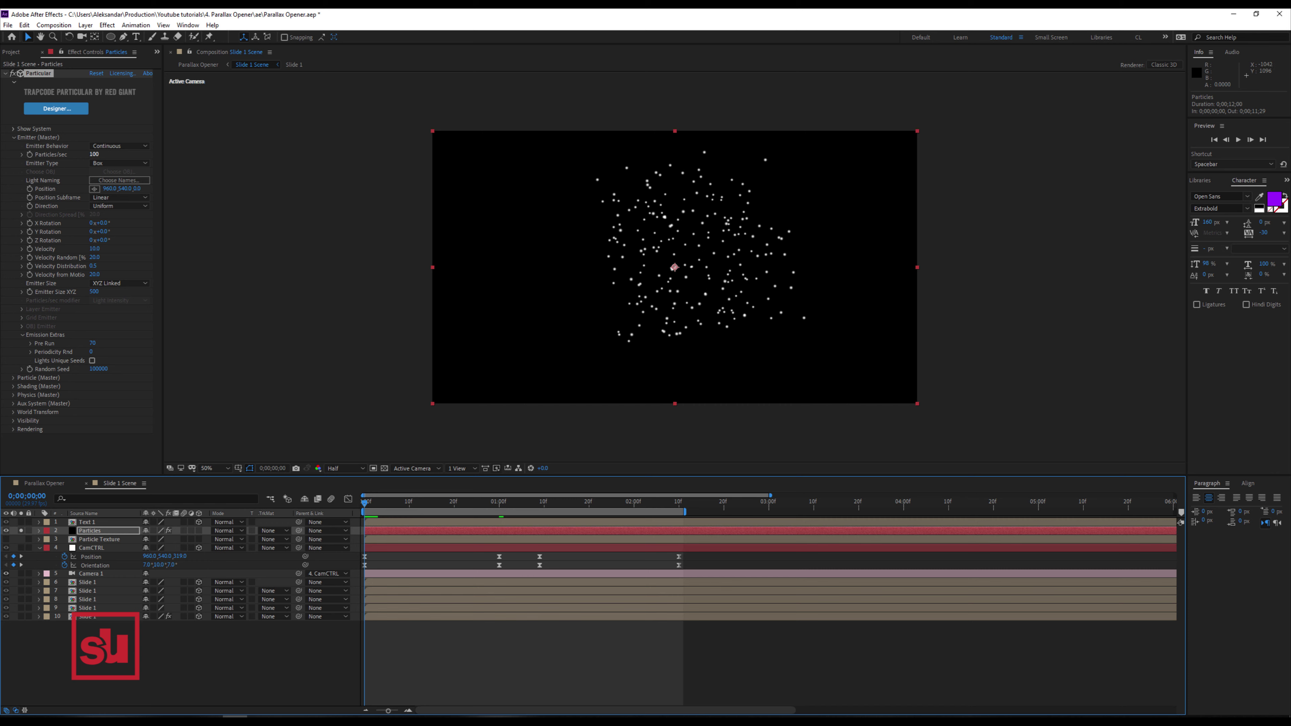
pyautogui.click(51, 154)
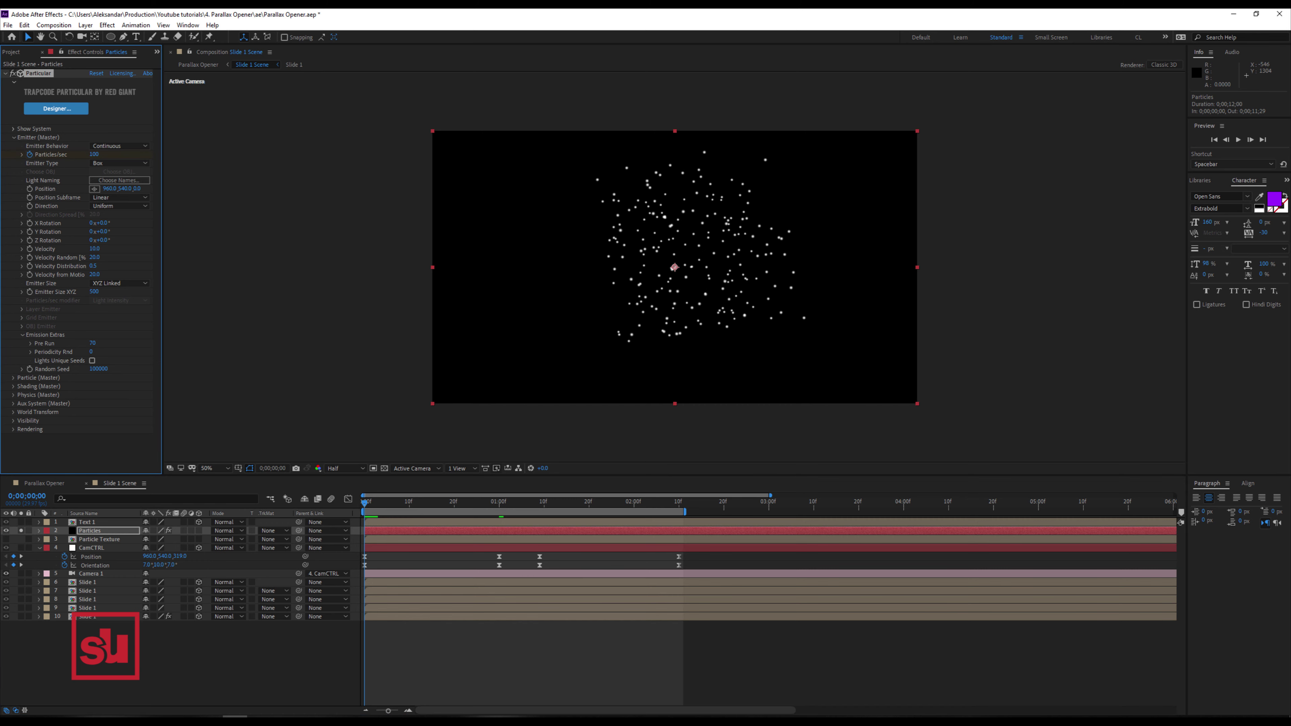
pyautogui.press('pagedown')
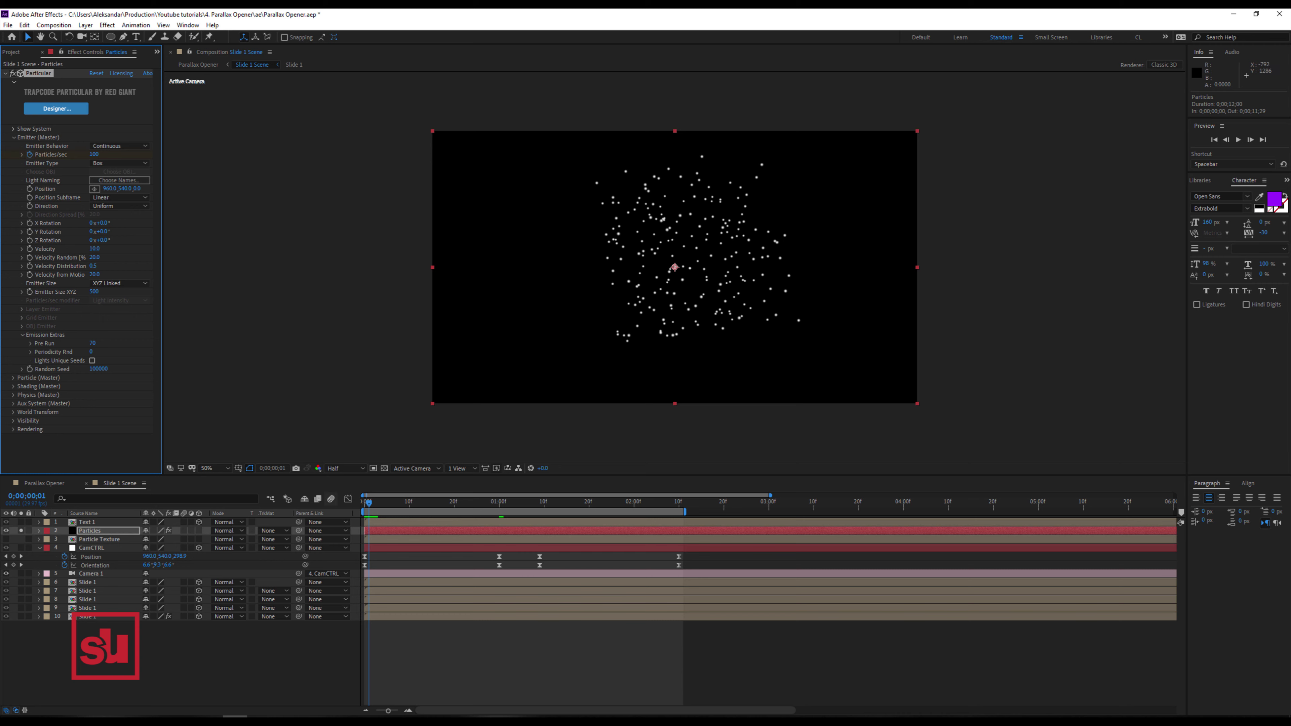
pyautogui.press('u')
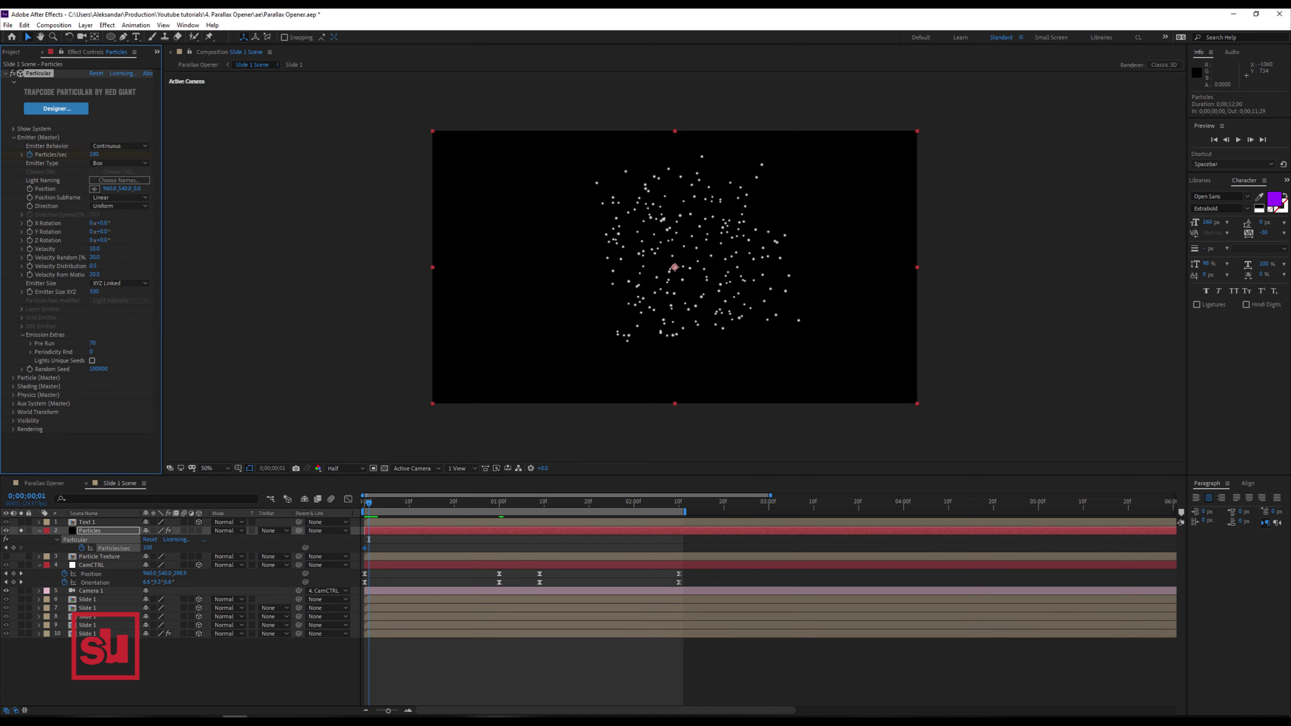
pyautogui.click(95, 154)
pyautogui.write('0')
pyautogui.press('Return')
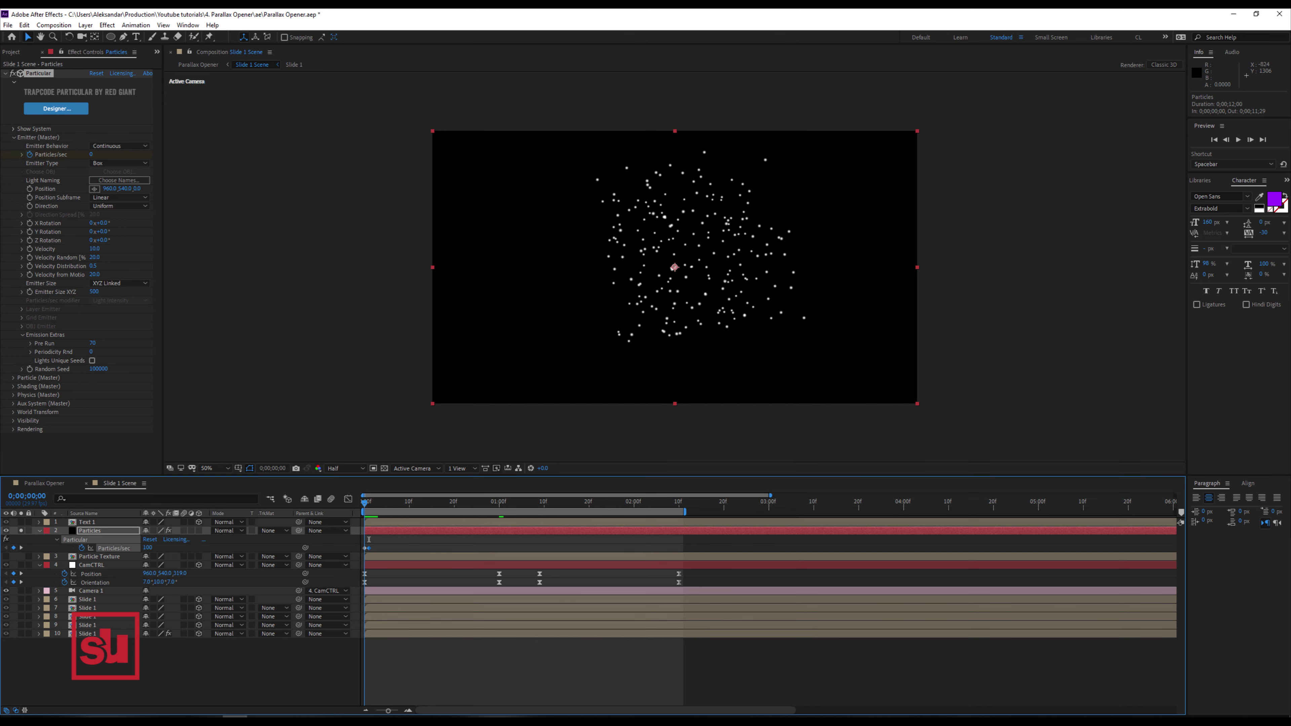
# - Preview the particles and enlarge Emitter Size XYZ so they fill the frame
pyautogui.press('pagedown')
pyautogui.press('pagedown')
pyautogui.press('space')
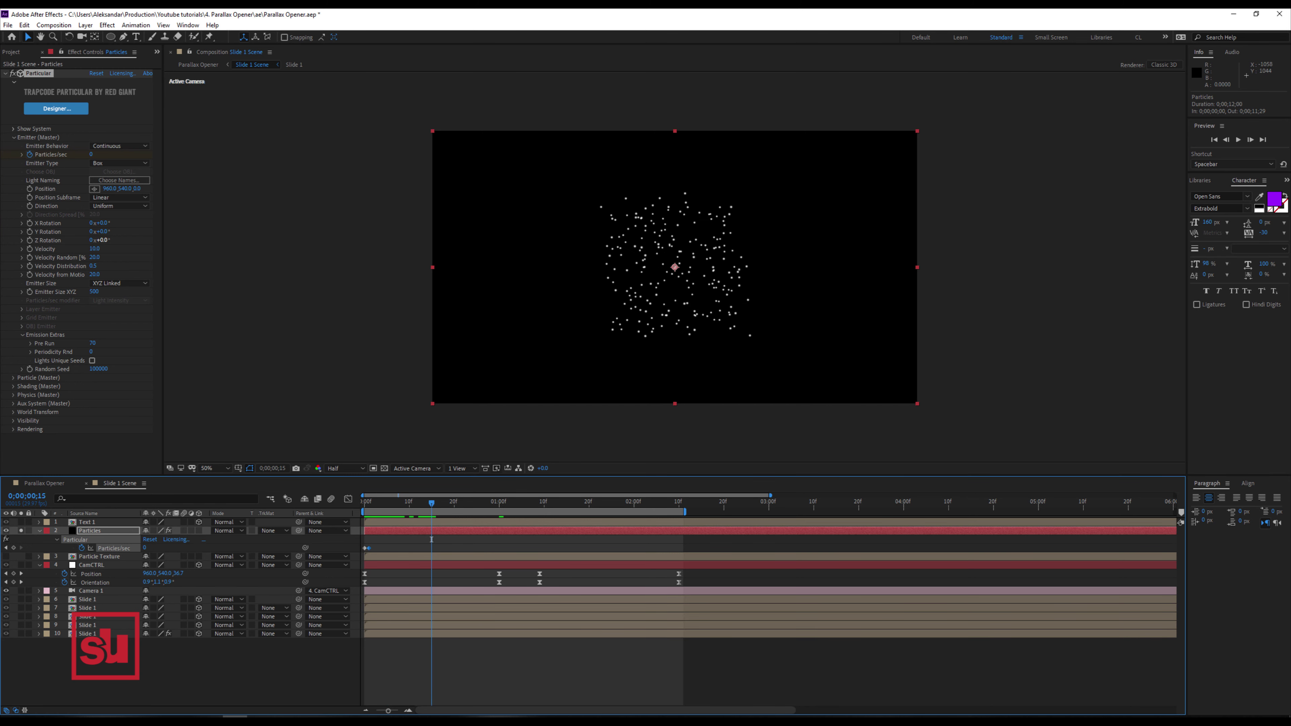
pyautogui.moveTo(94, 292); pyautogui.dragTo(791, 292)
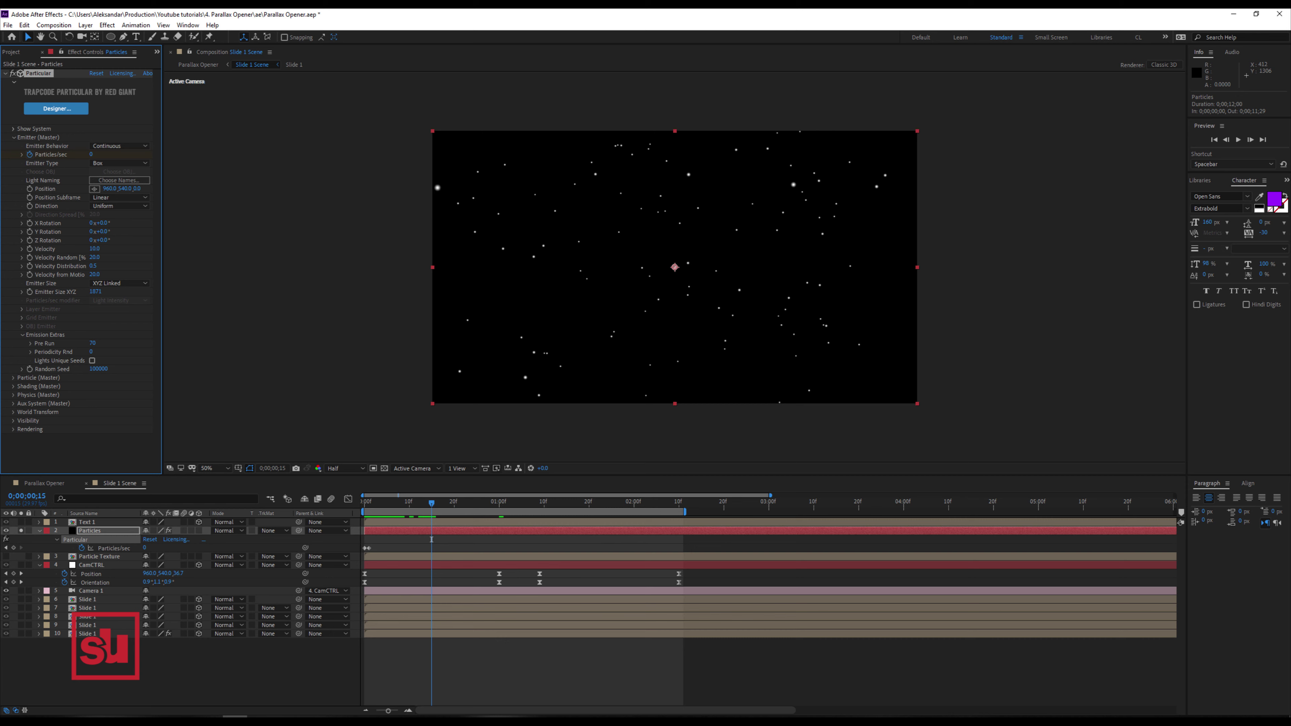
# - Change Particular's Particle Type to Sprite
pyautogui.click(13, 378)
pyautogui.scroll(-4, 76, 305)
pyautogui.click(120, 297)
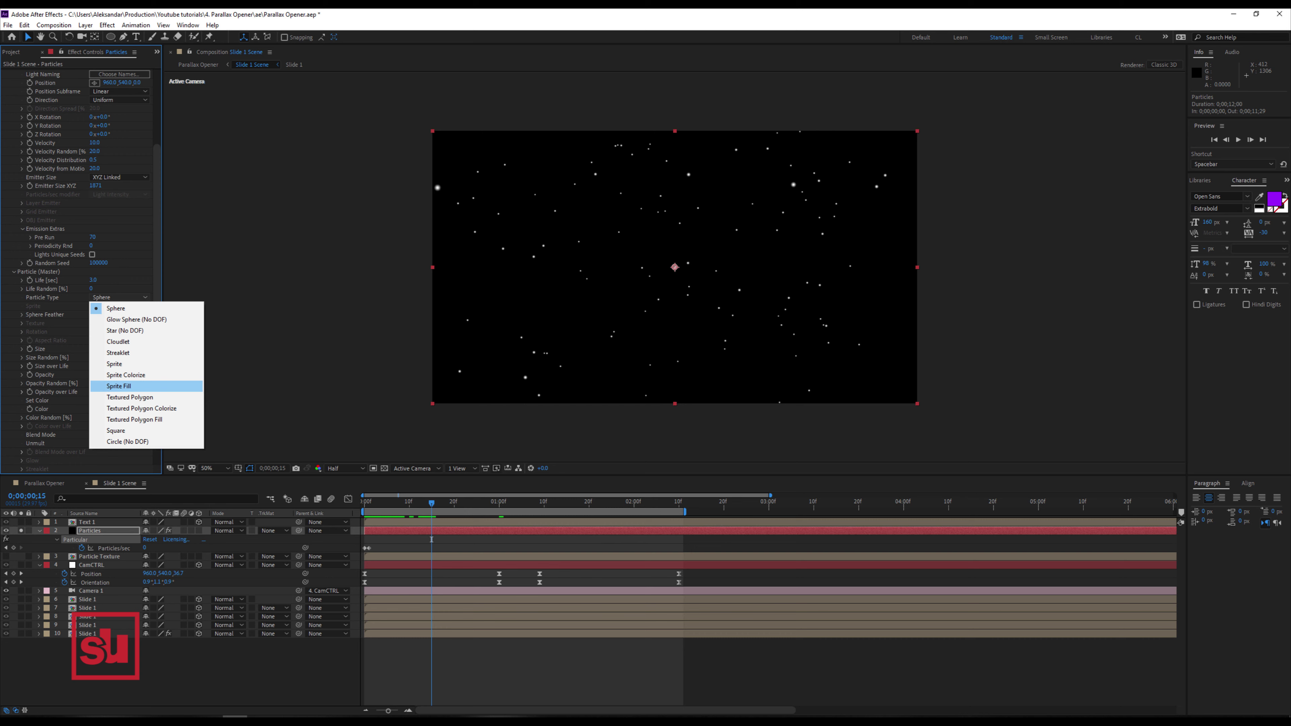
pyautogui.press('Return')
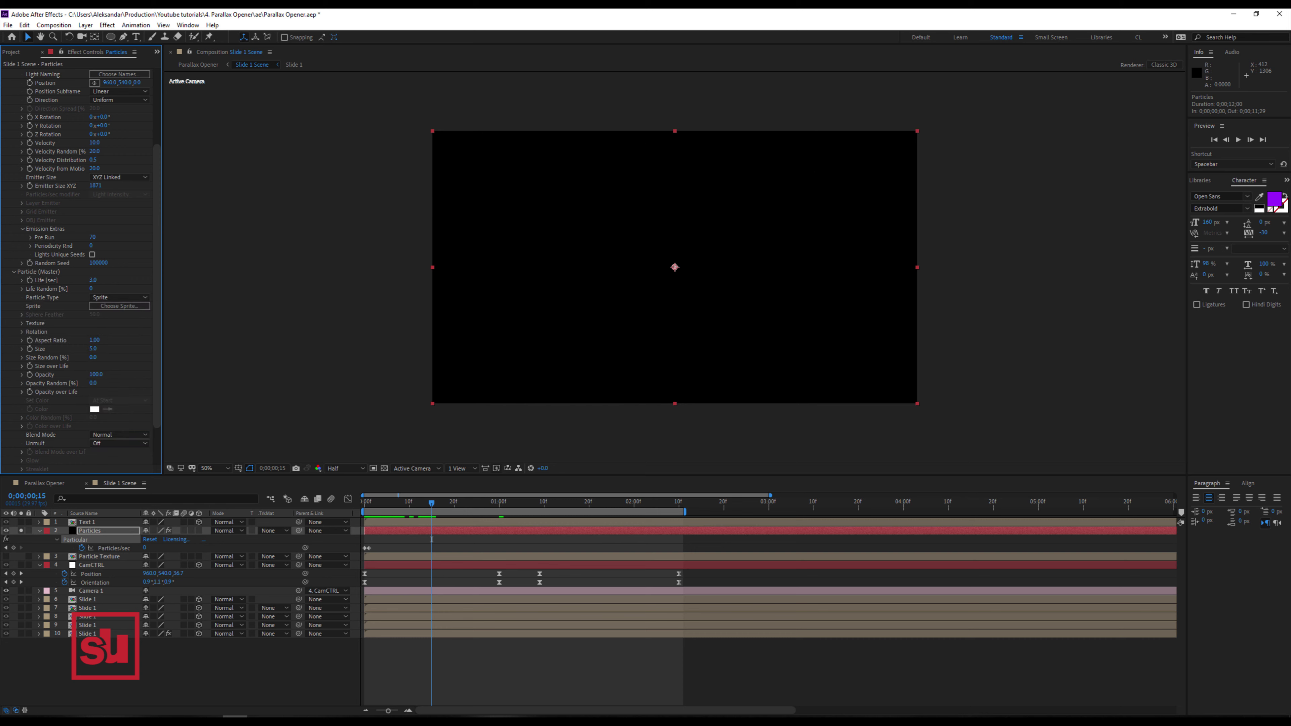
# - Set the sprite texture to layer Particle Texture with Split Clip - Loop time sampling
pyautogui.click(22, 324)
pyautogui.click(120, 341)
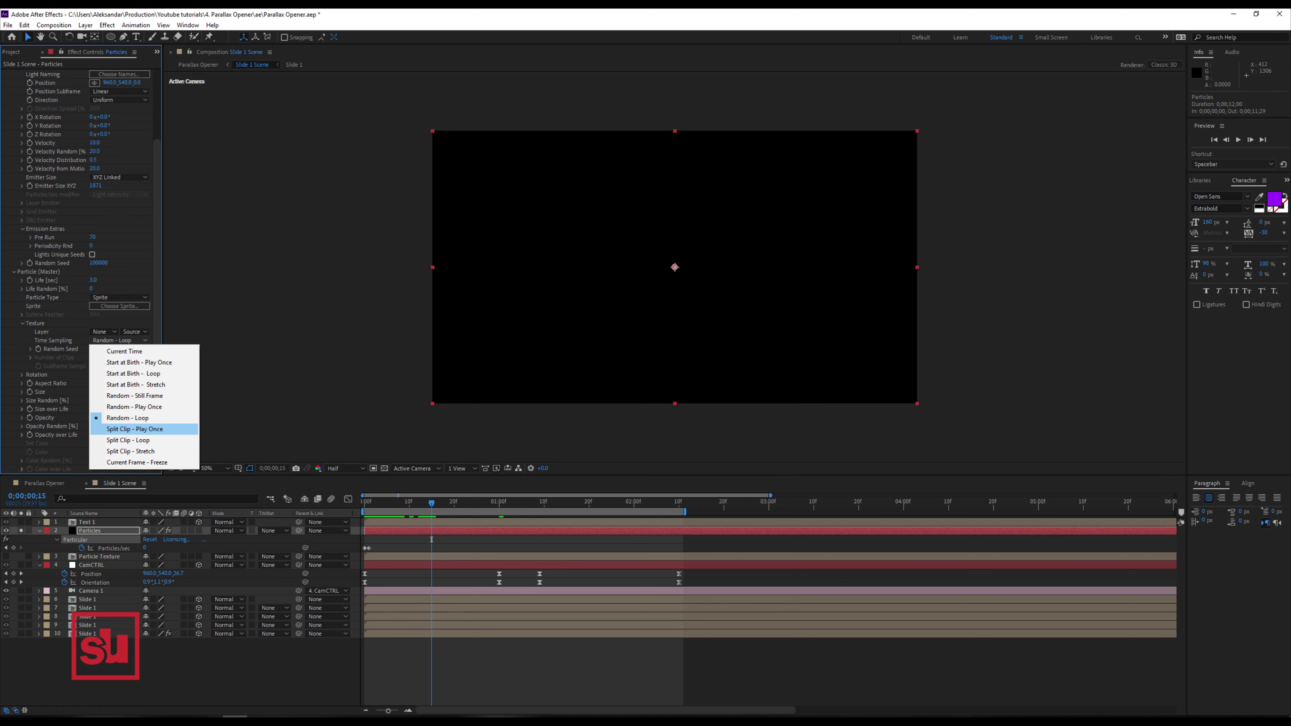
pyautogui.click(127, 440)
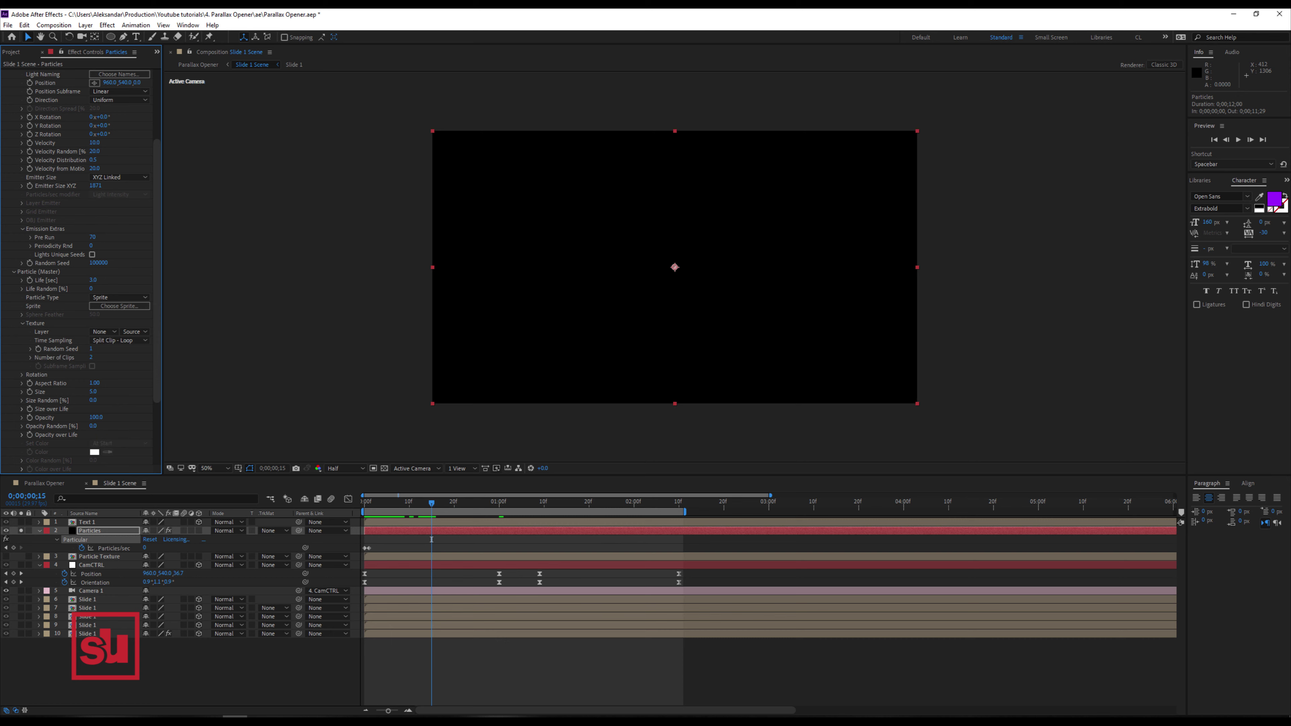
pyautogui.click(105, 332)
pyautogui.click(129, 379)
# - Set particle Size to 26 and Size Random to 48%, then preview the sprites
pyautogui.moveTo(94, 392); pyautogui.dragTo(91, 391)
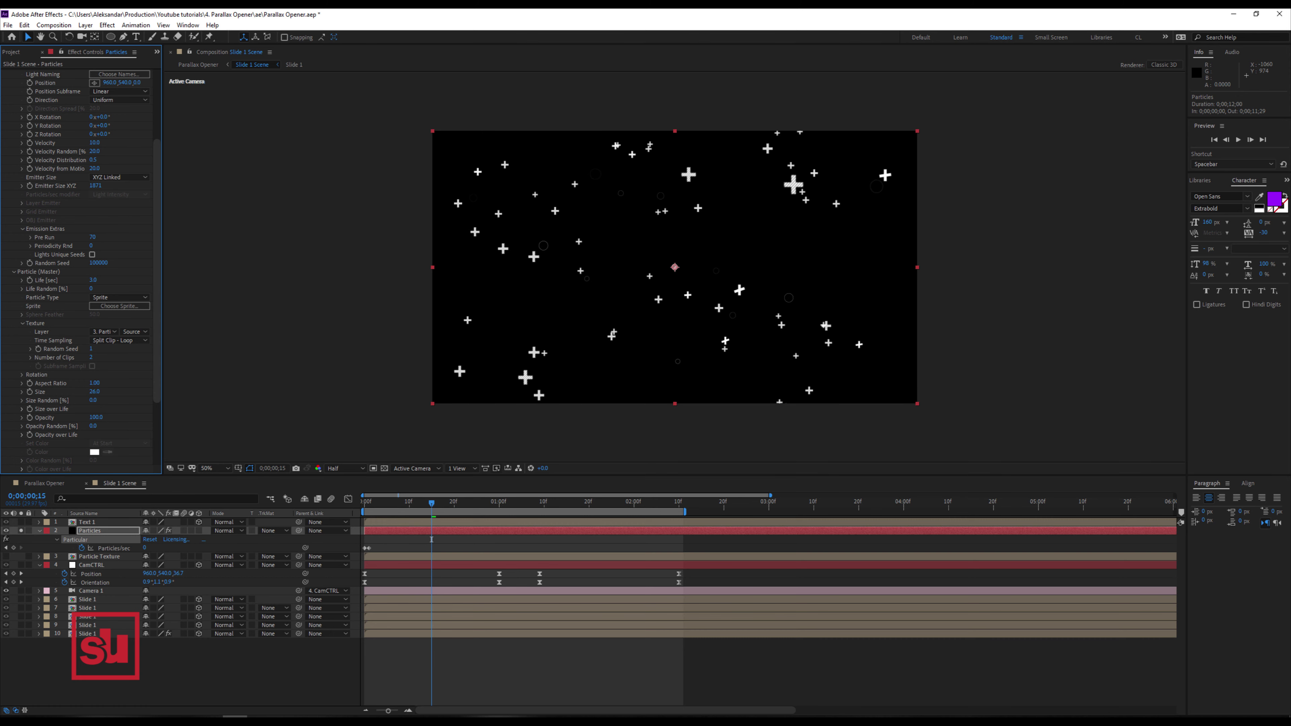
pyautogui.moveTo(95, 400); pyautogui.dragTo(110, 400)
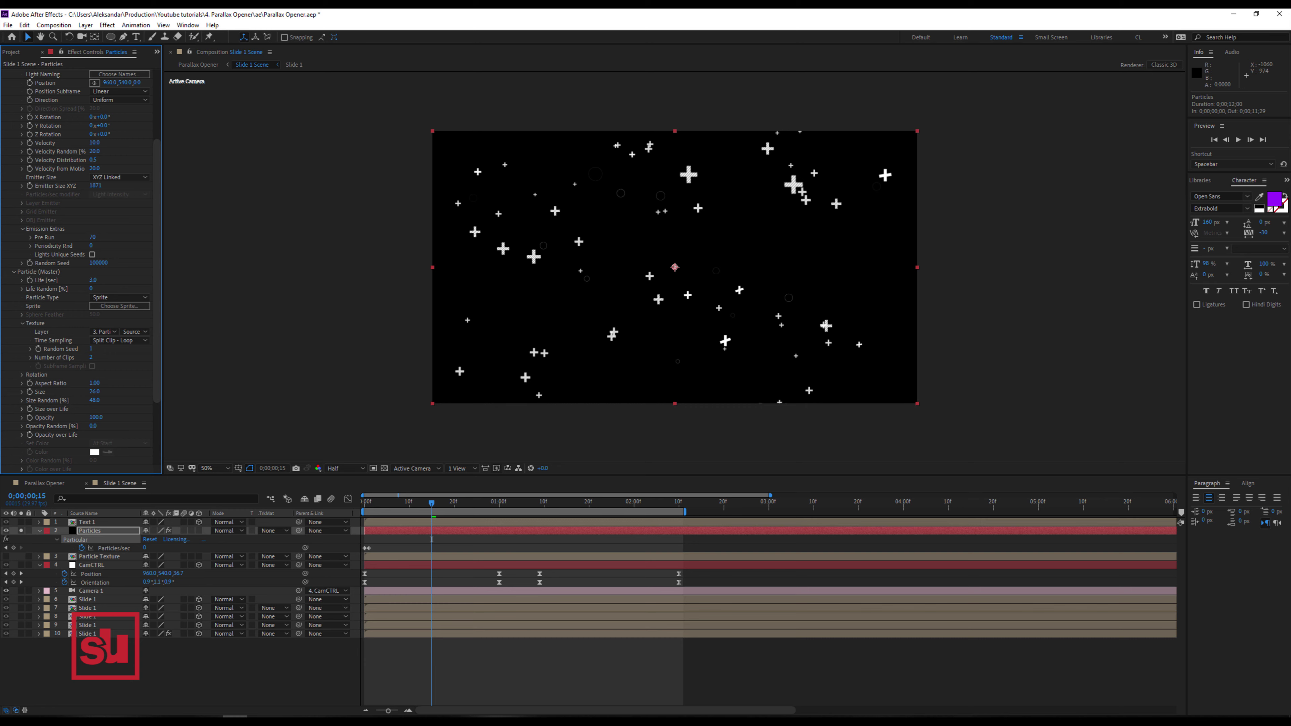
pyautogui.click(431, 539)
pyautogui.press('pageup')
pyautogui.press('space')
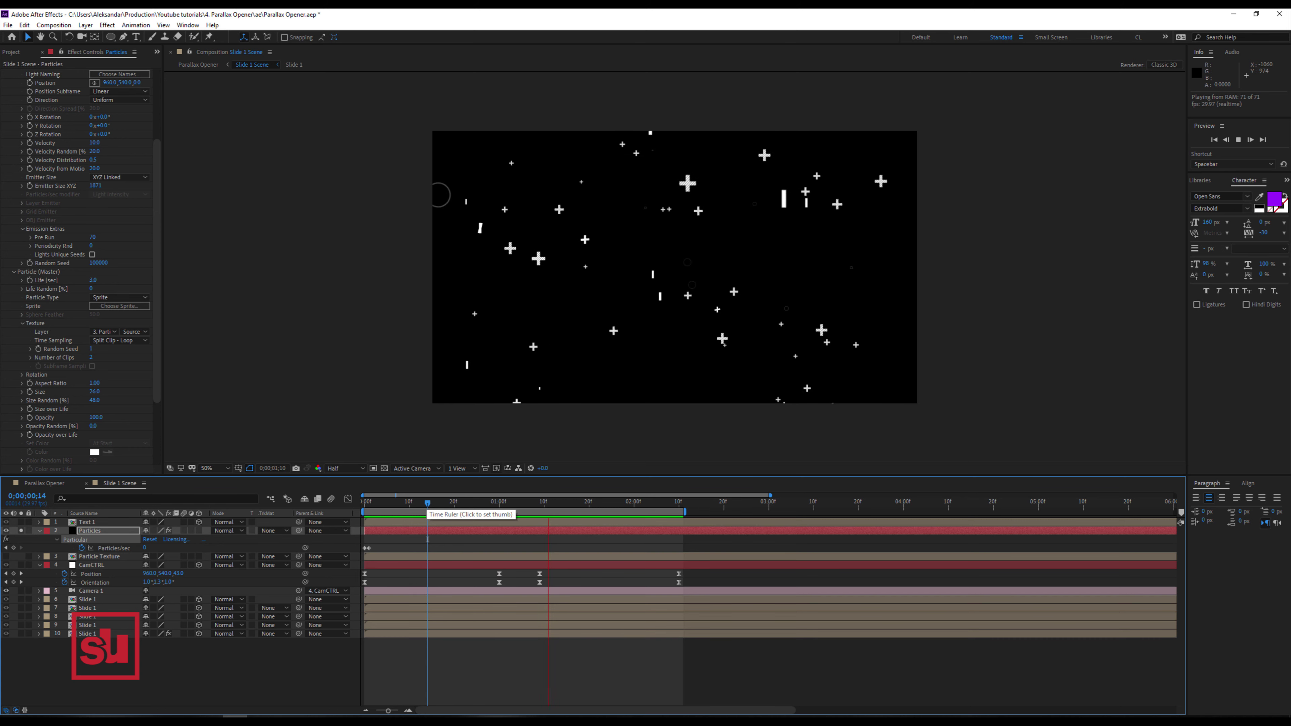
pyautogui.press('space')
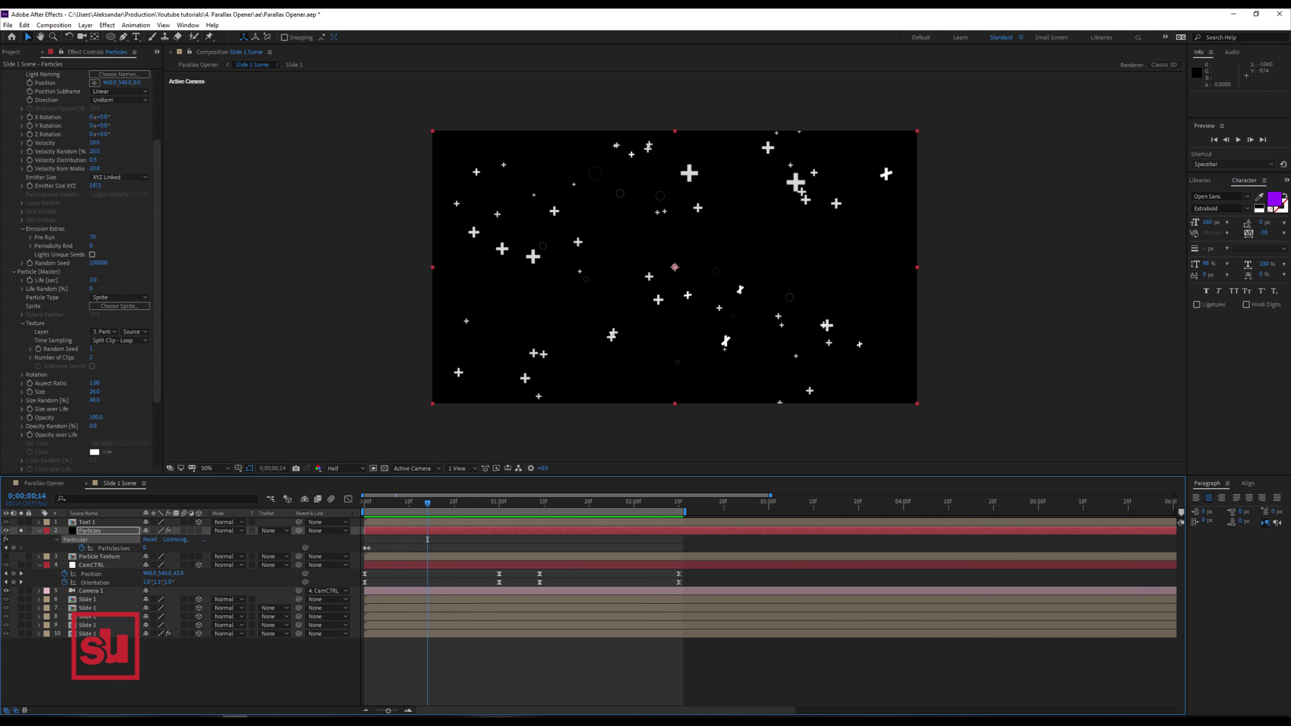
# - Collapse the layer properties and unsolo the Particles layer to reveal the city slide
pyautogui.press('u')
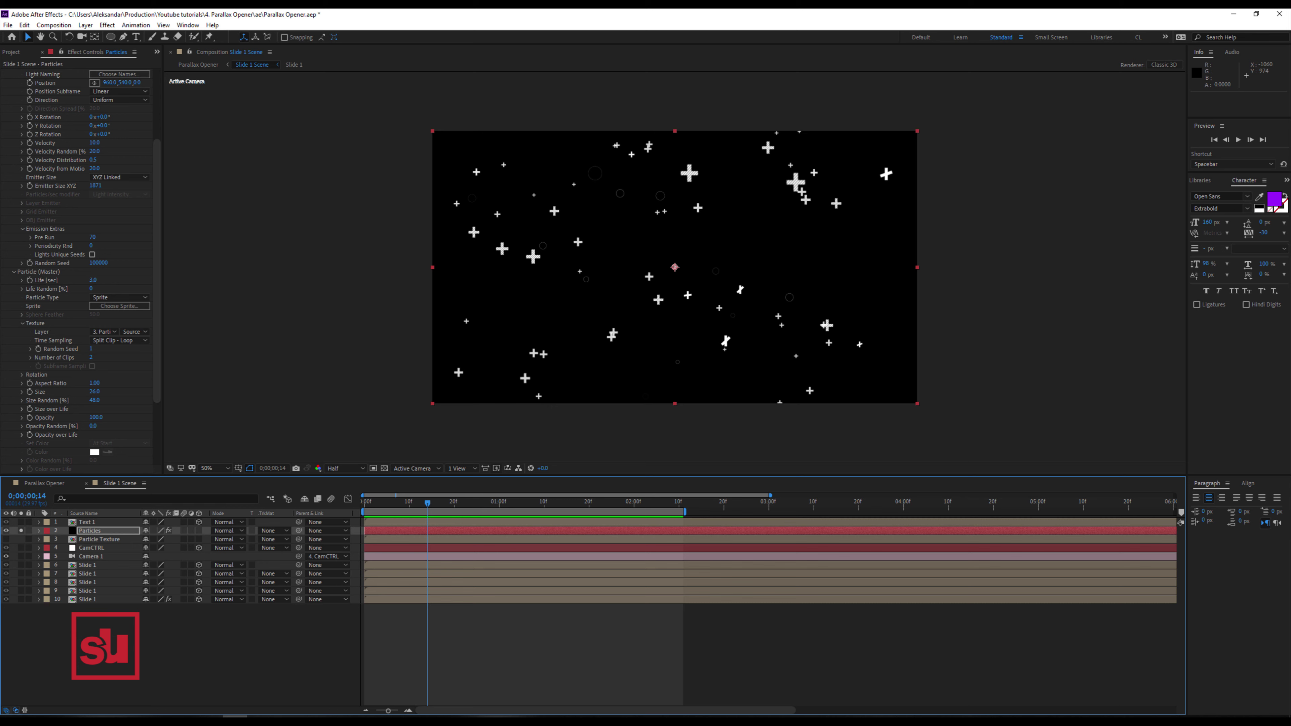
pyautogui.scroll(-2, 82, 270)
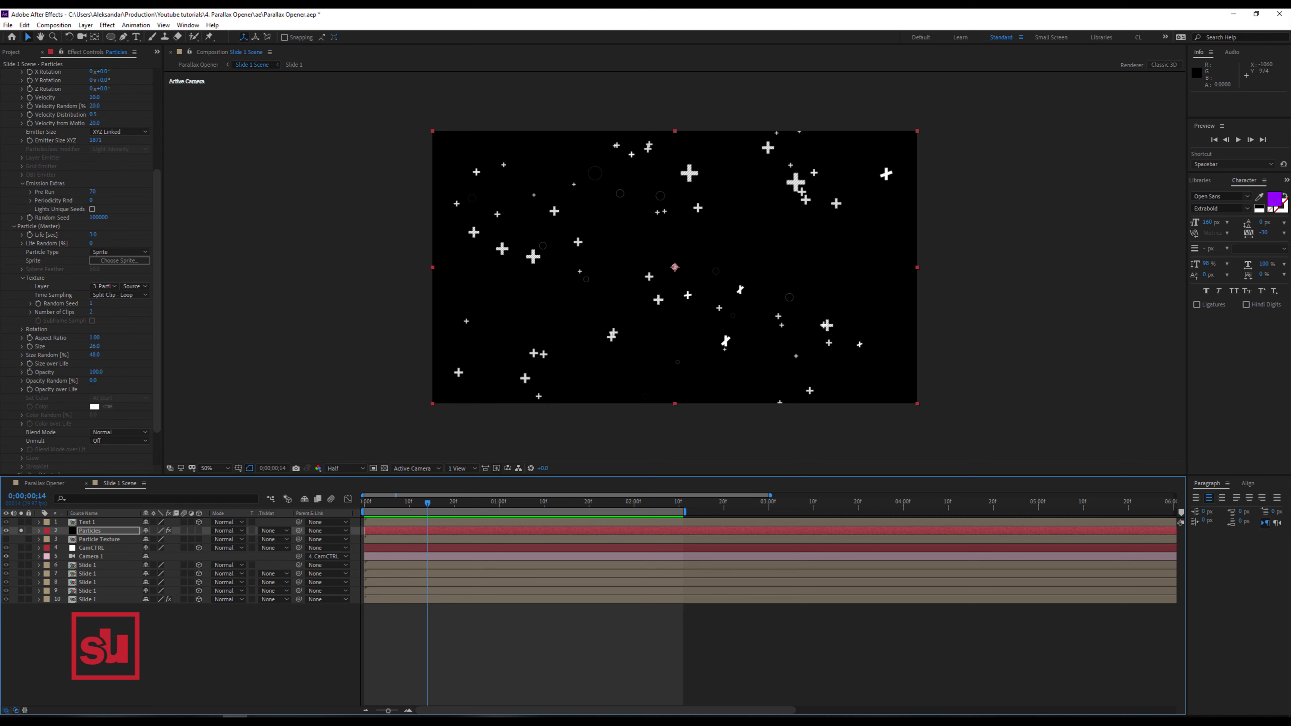
pyautogui.click(20, 530)
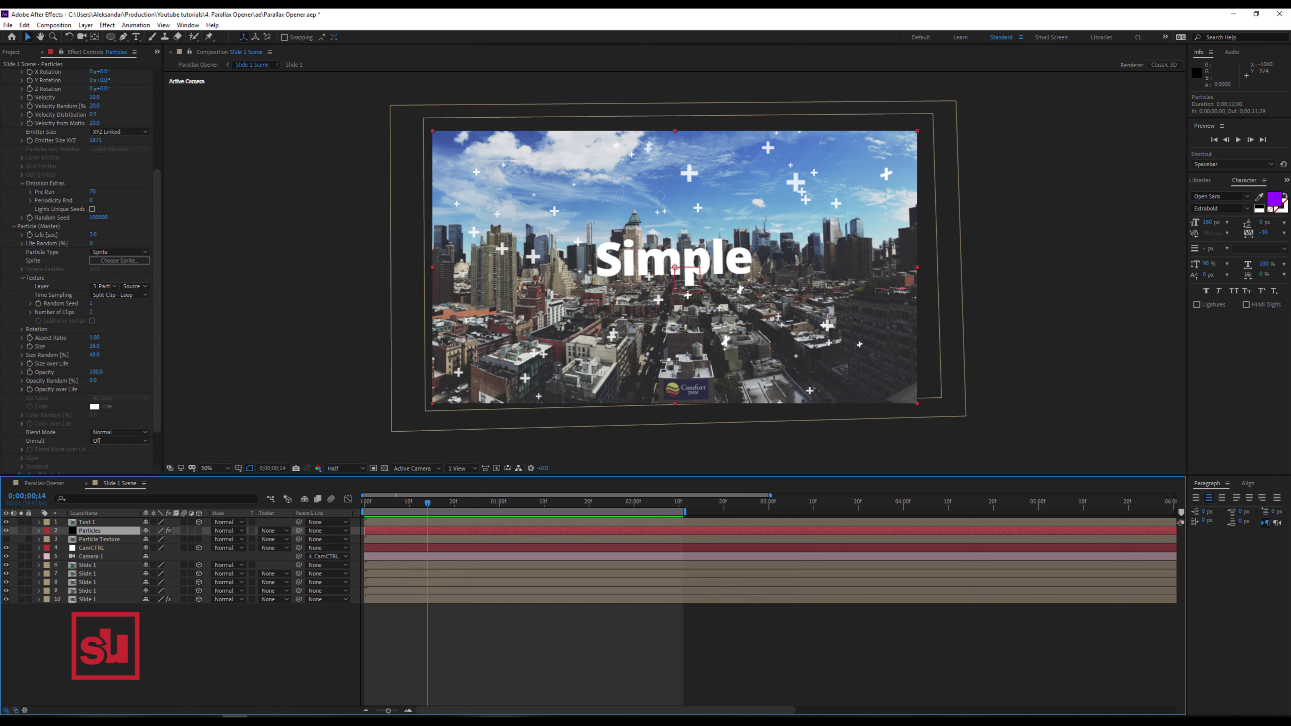
# - Give the particles a Random Rotation of 89 and preview the result
pyautogui.click(22, 329)
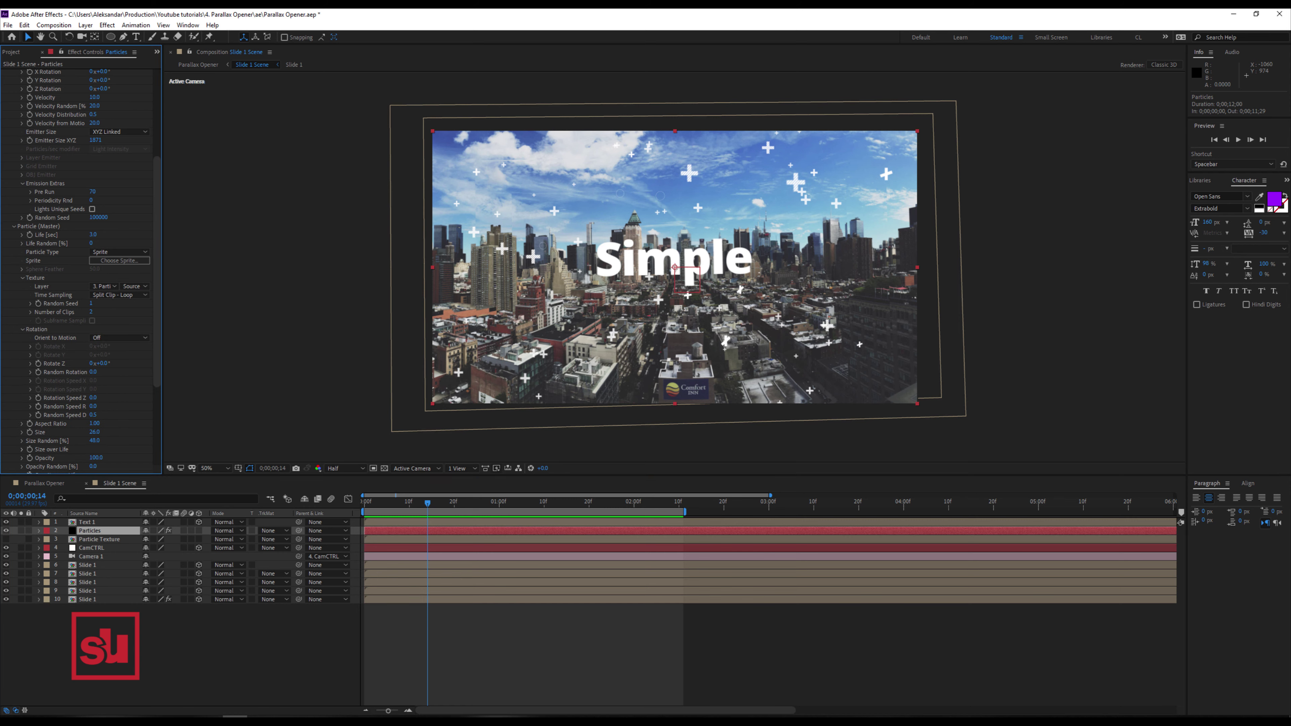
pyautogui.moveTo(93, 372); pyautogui.dragTo(122, 372)
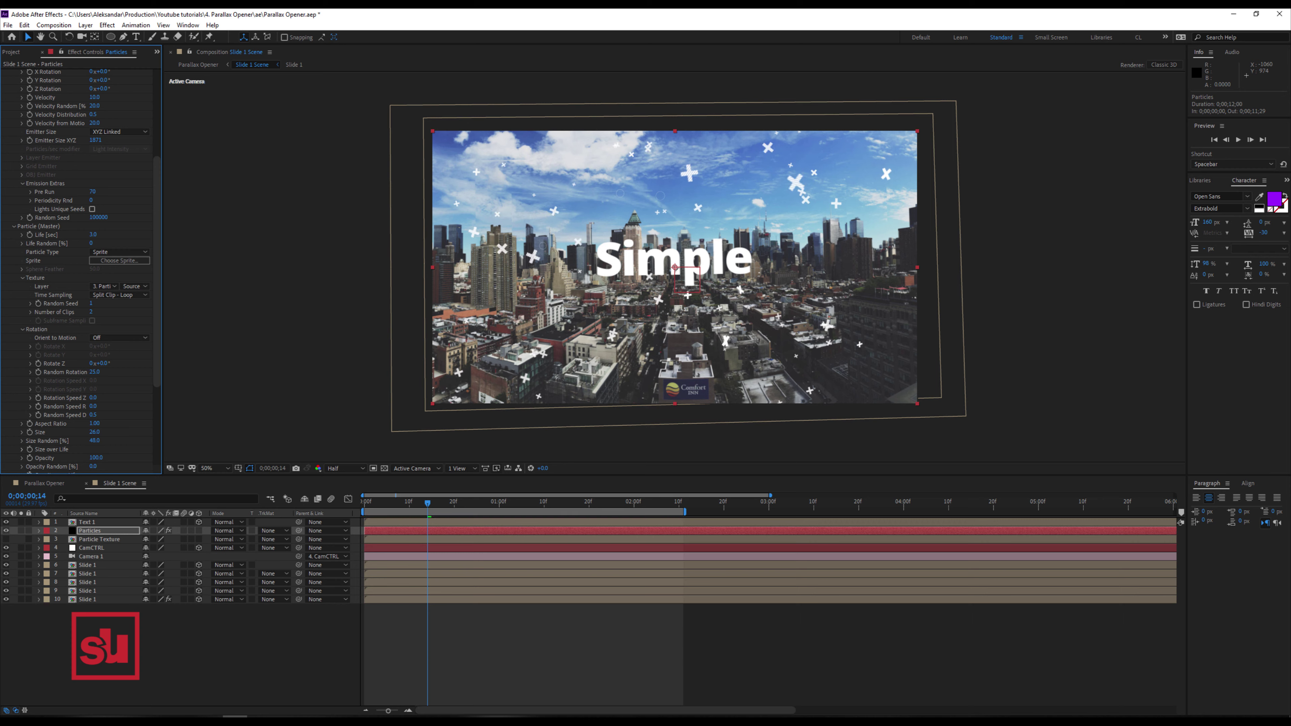
pyautogui.press('space')
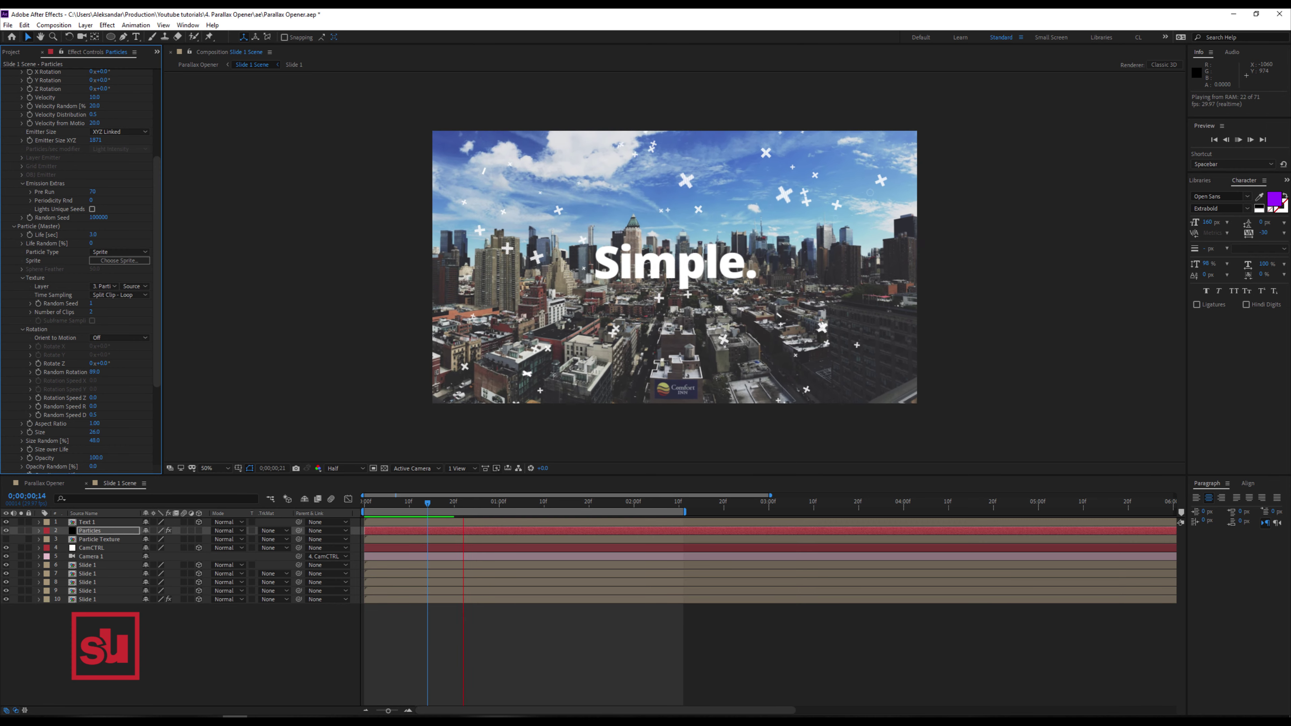
pyautogui.press('space')
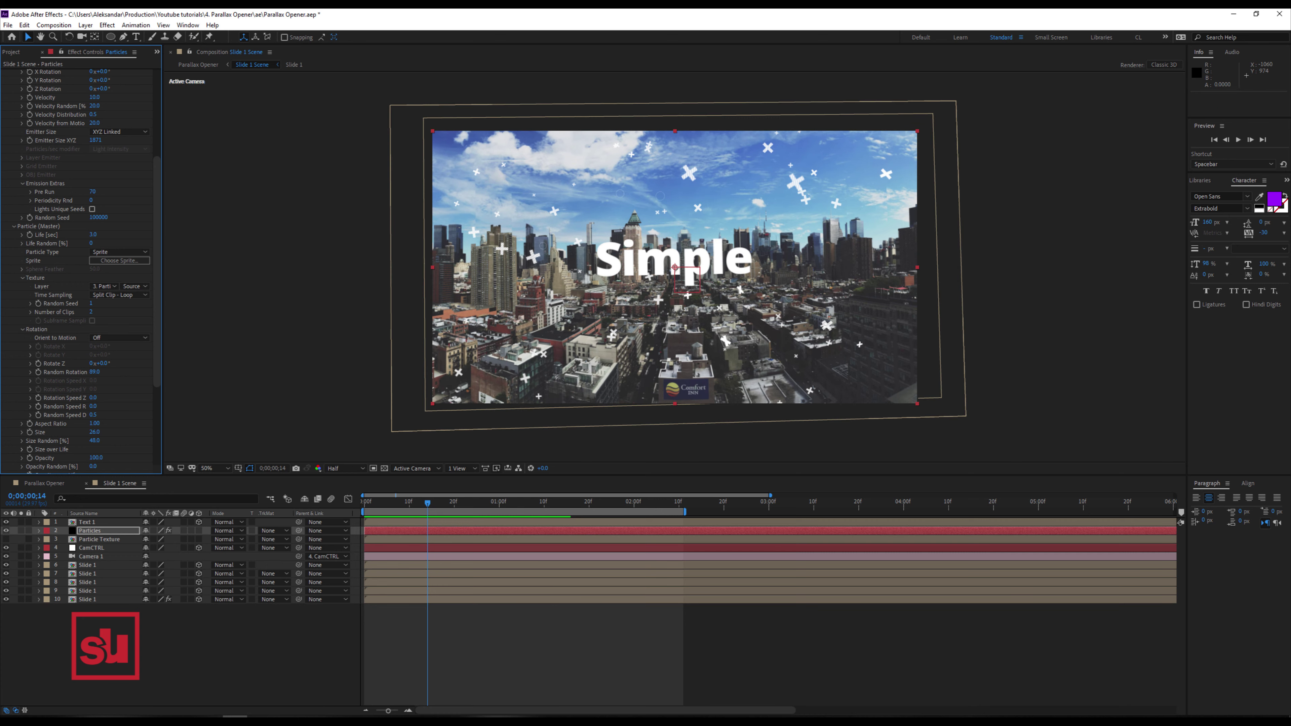
# - Copy the Particles and Particle Texture layers and paste them into Slide 3 Scene
pyautogui.keyDown('ctrl'); pyautogui.click(99, 539); pyautogui.keyUp('ctrl')
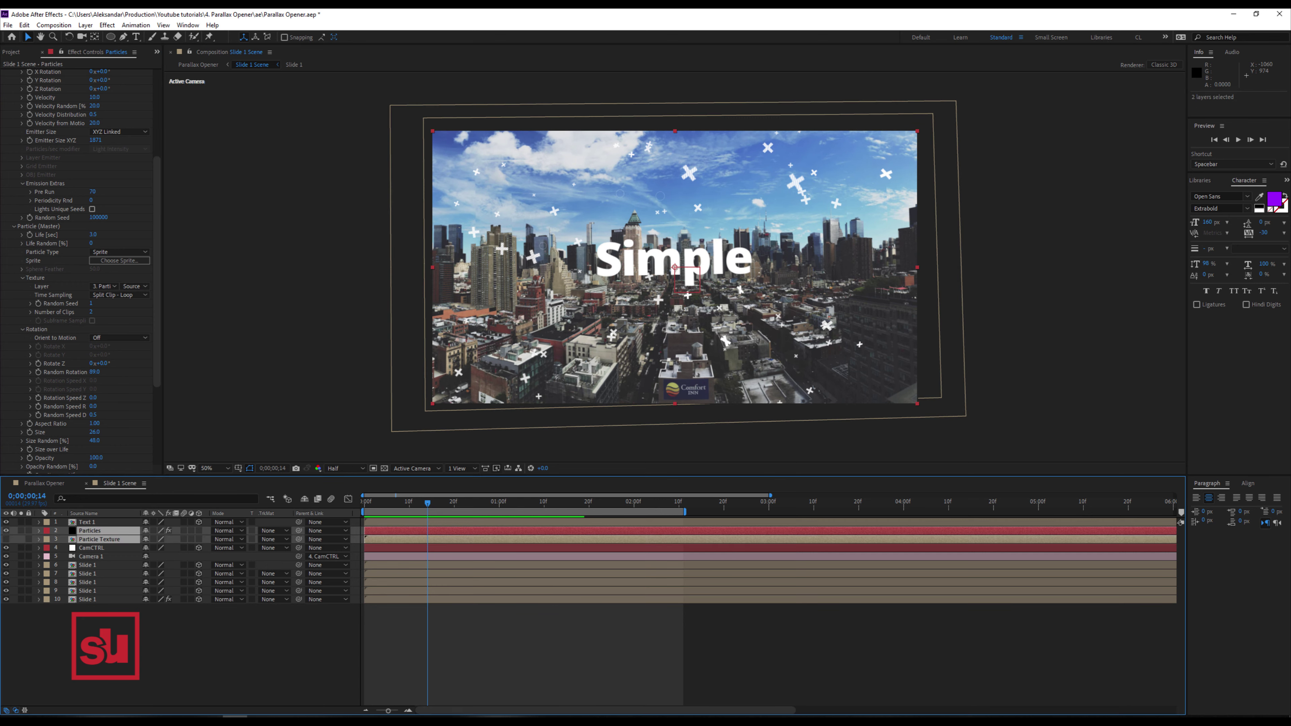
pyautogui.hotkey('ctrl', 'c')
pyautogui.hotkey('ctrl', 'v')
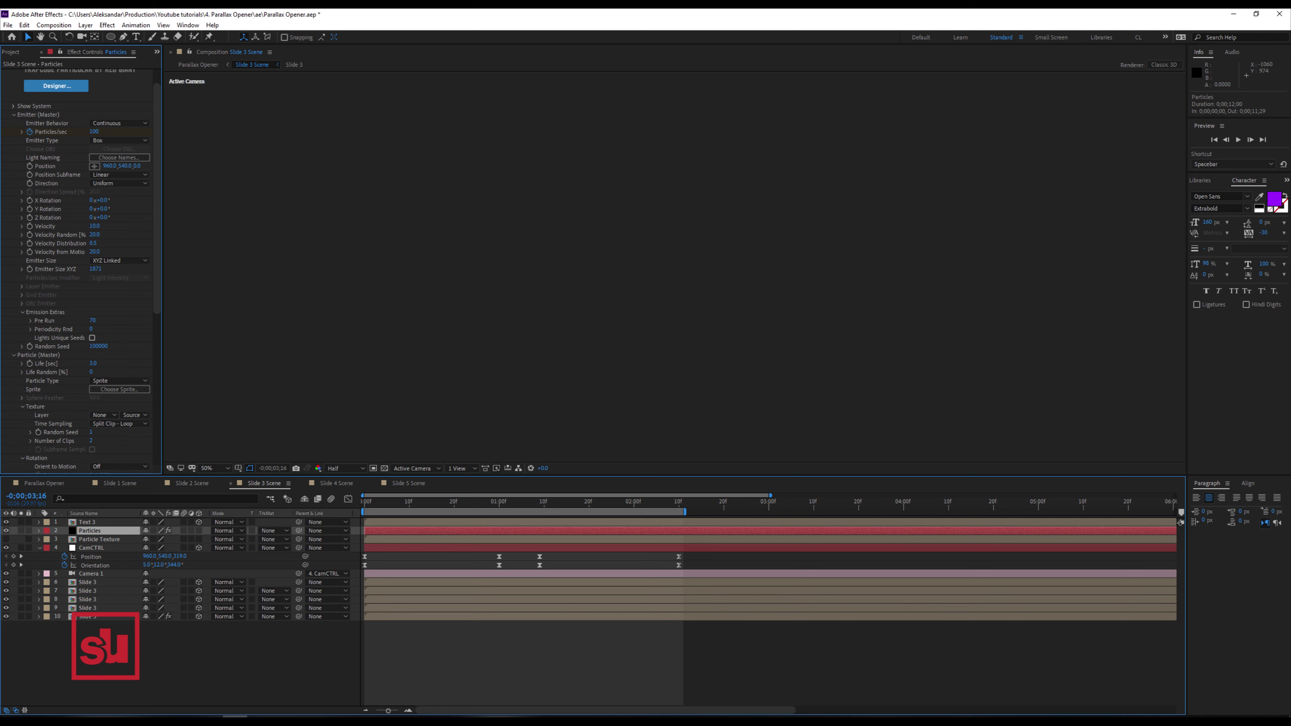
# - Link the Particles sprite texture to Particle Texture in the Slide 3 and Slide 4 Scenes
pyautogui.click(104, 415)
pyautogui.click(130, 462)
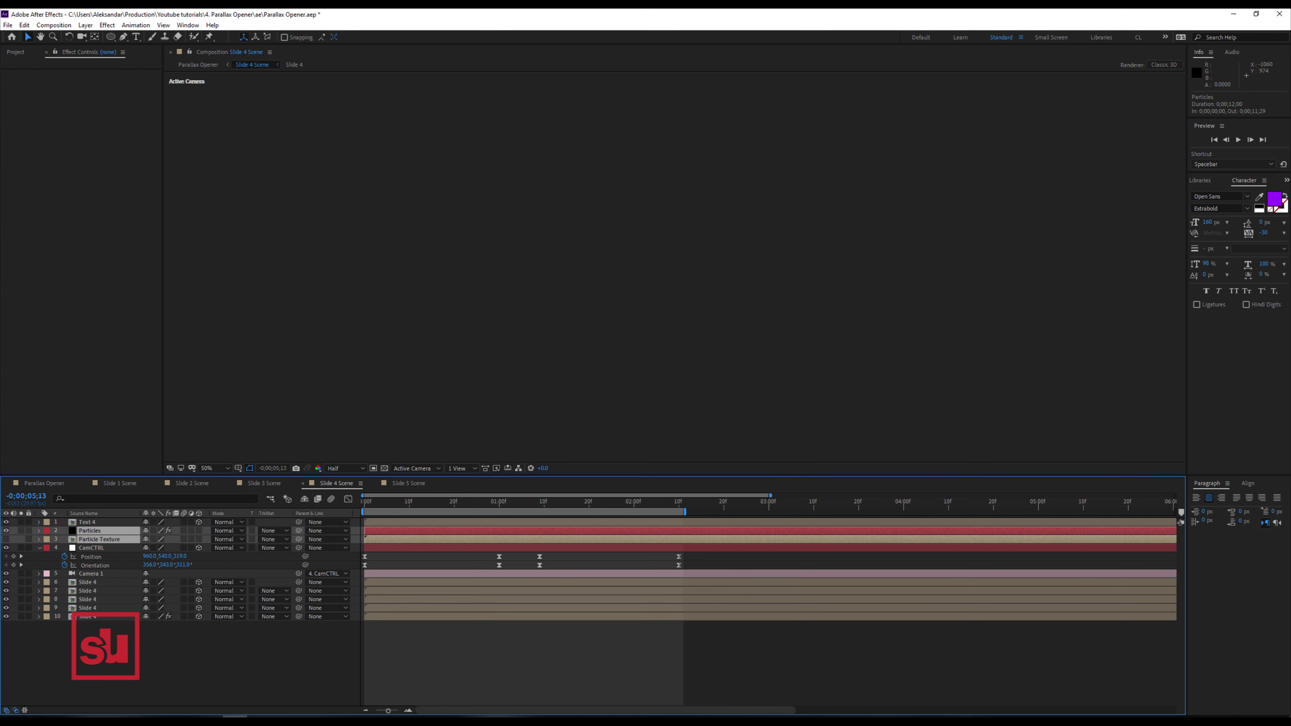
pyautogui.click(99, 539)
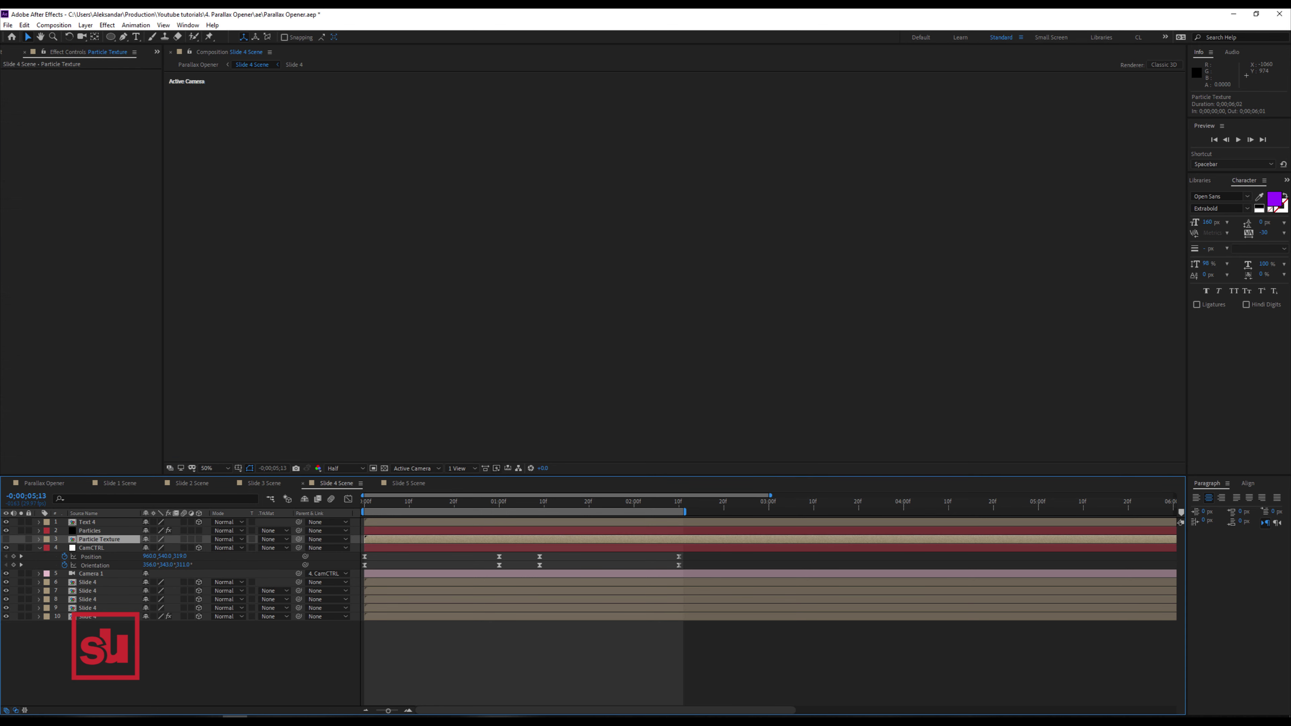
pyautogui.click(90, 531)
pyautogui.click(104, 437)
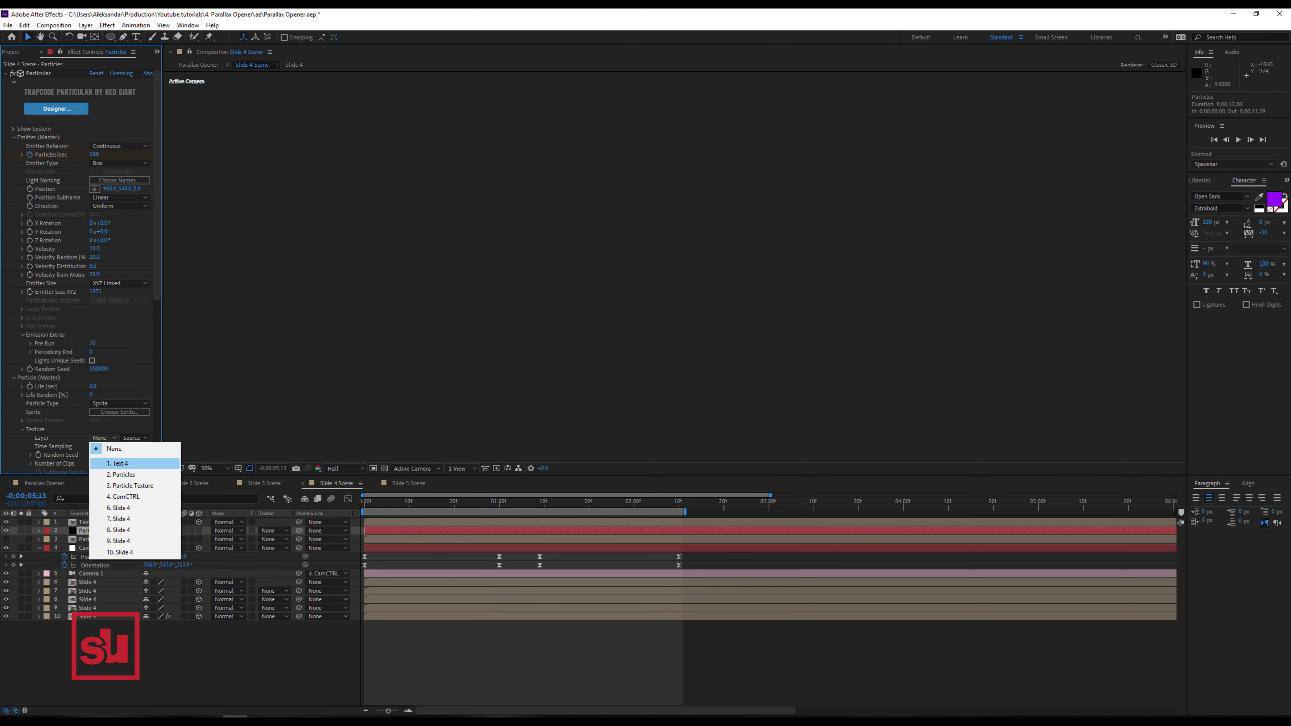
pyautogui.click(130, 485)
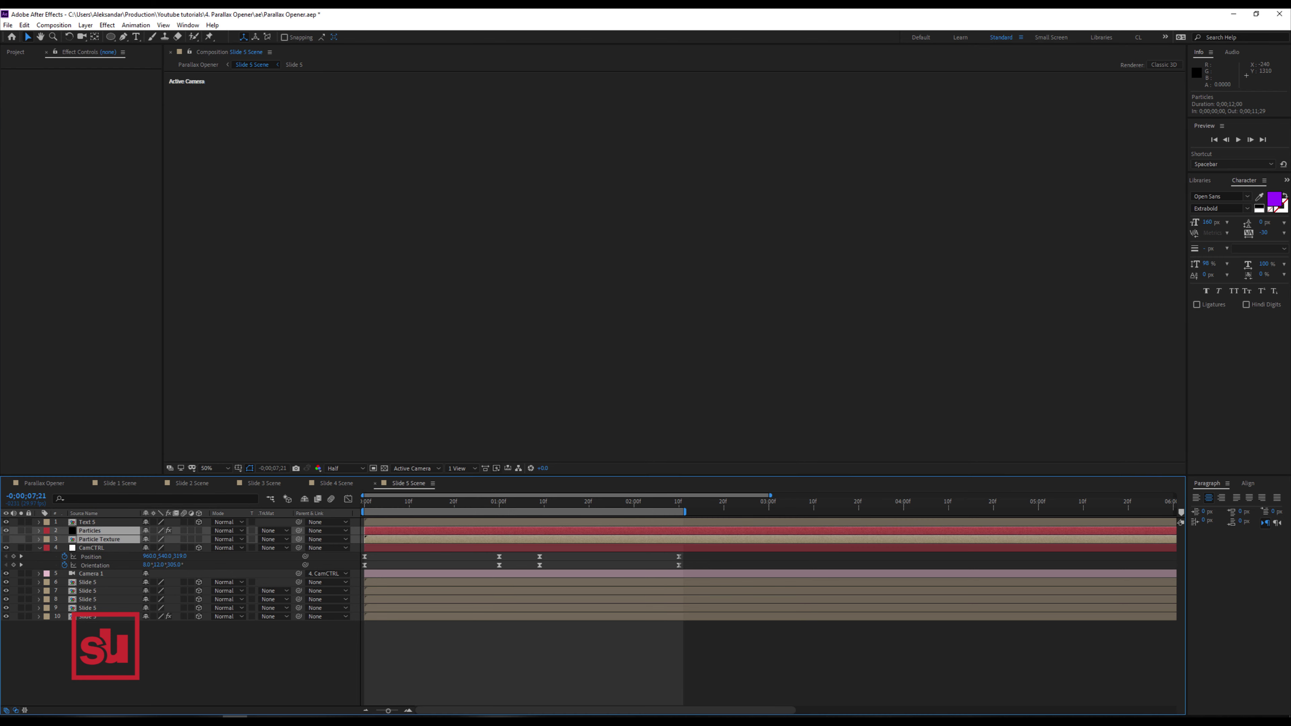
# - Set the Slide 5 Scene Particles texture layer to Particle Texture
pyautogui.click(89, 531)
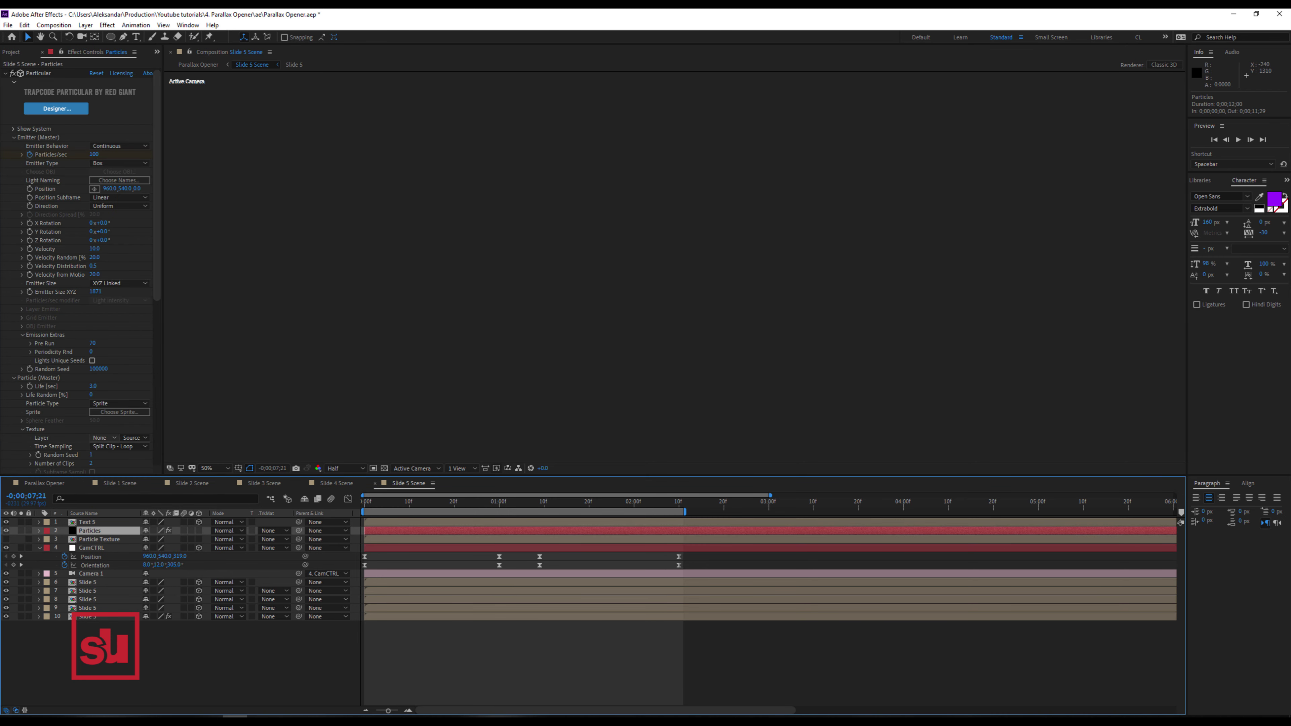
pyautogui.click(104, 438)
pyautogui.click(129, 485)
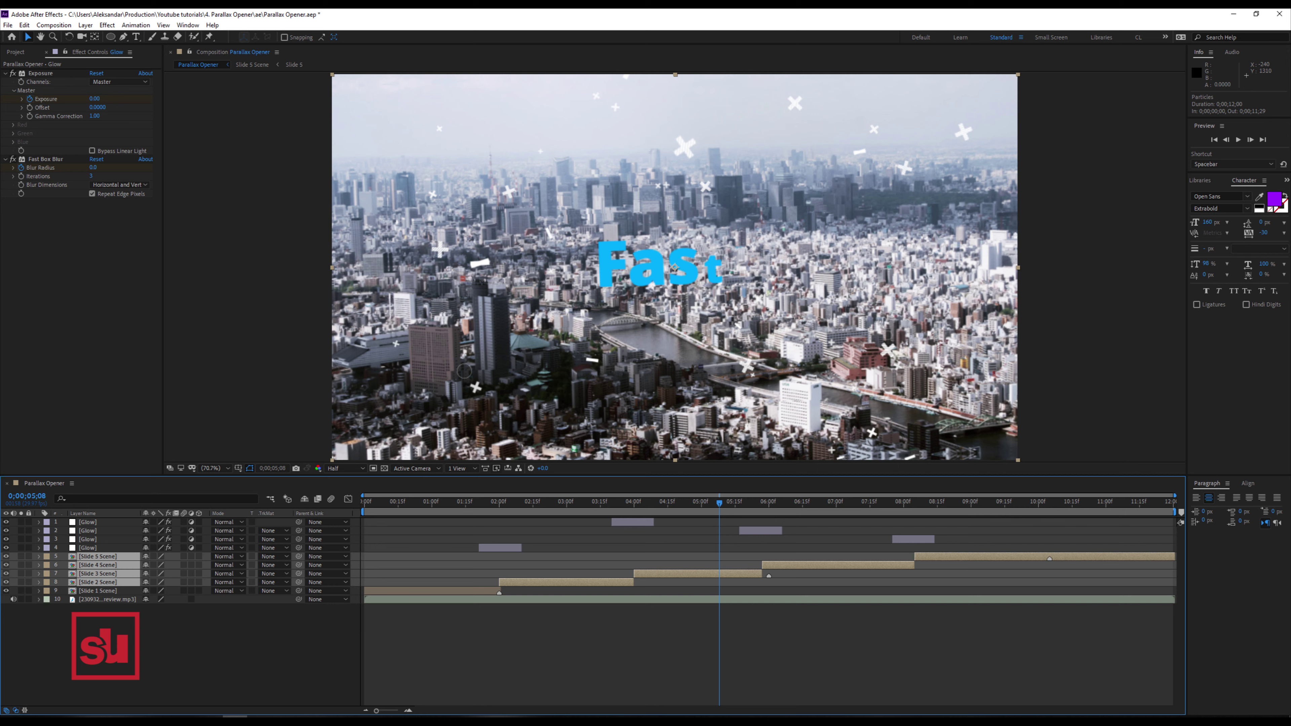
# - Create a new adjustment layer in the Parallax Opener comp
pyautogui.rightClick(107, 513)
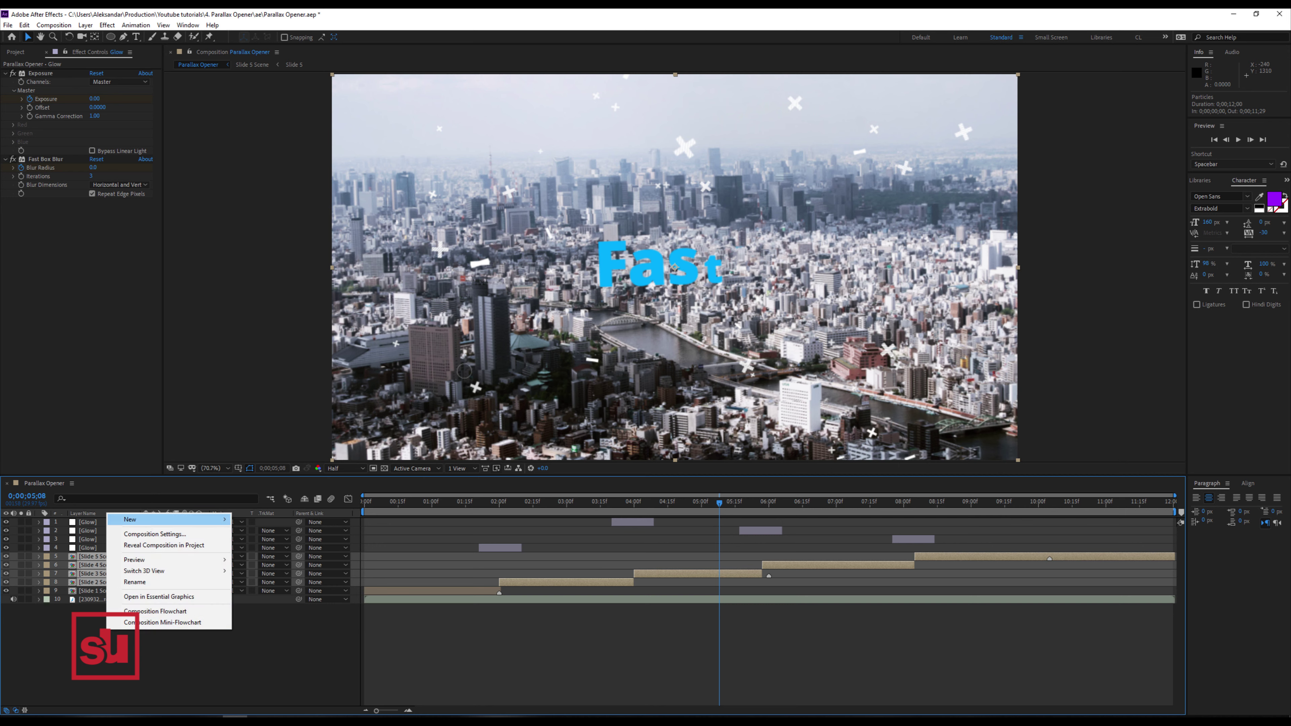
pyautogui.moveTo(152, 519)
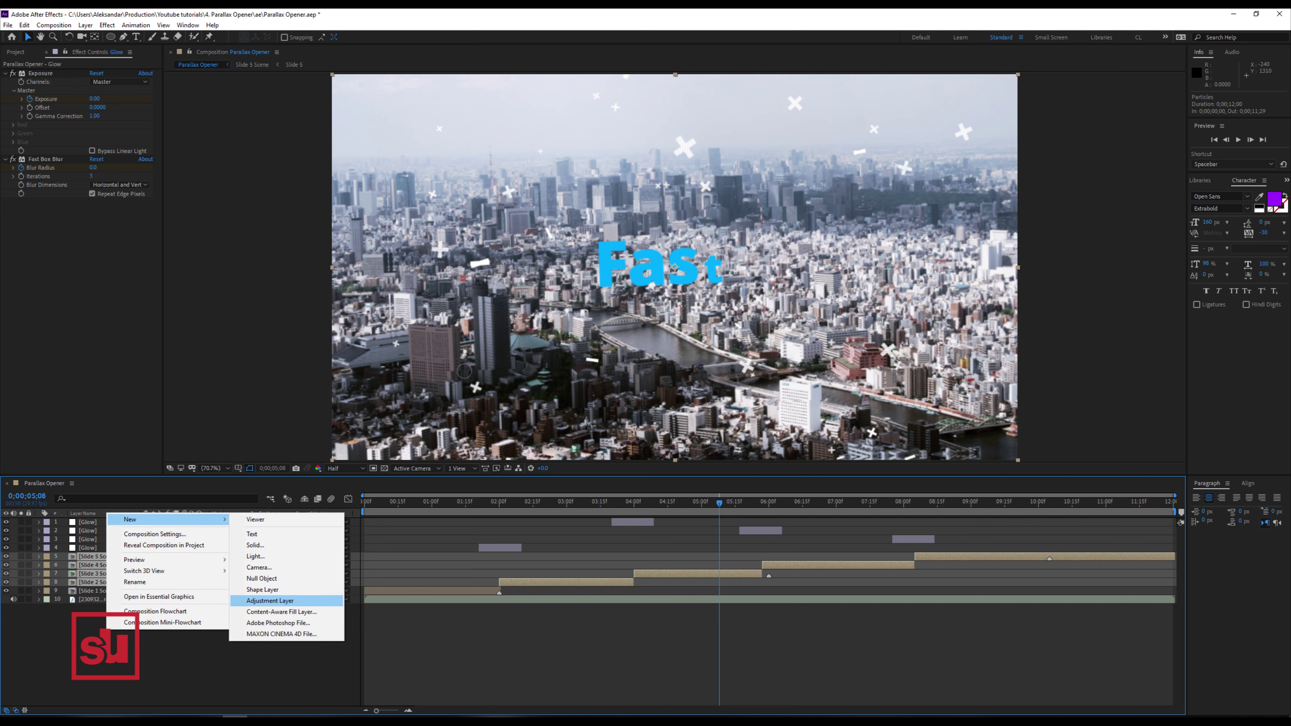
pyautogui.click(270, 600)
pyautogui.hotkey('ctrl', '0')
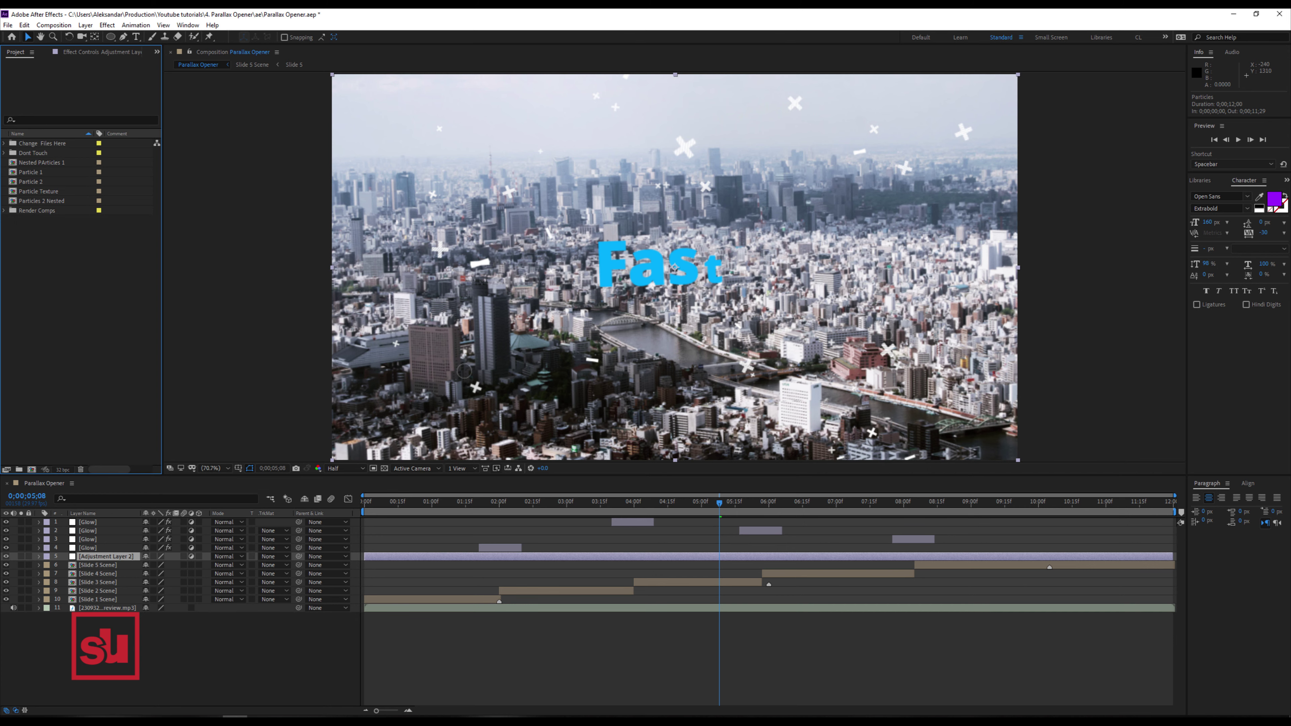
# - Rename the adjustment layer 'Adjust' and move it to the top of the stack
pyautogui.click(106, 556)
pyautogui.press('Return')
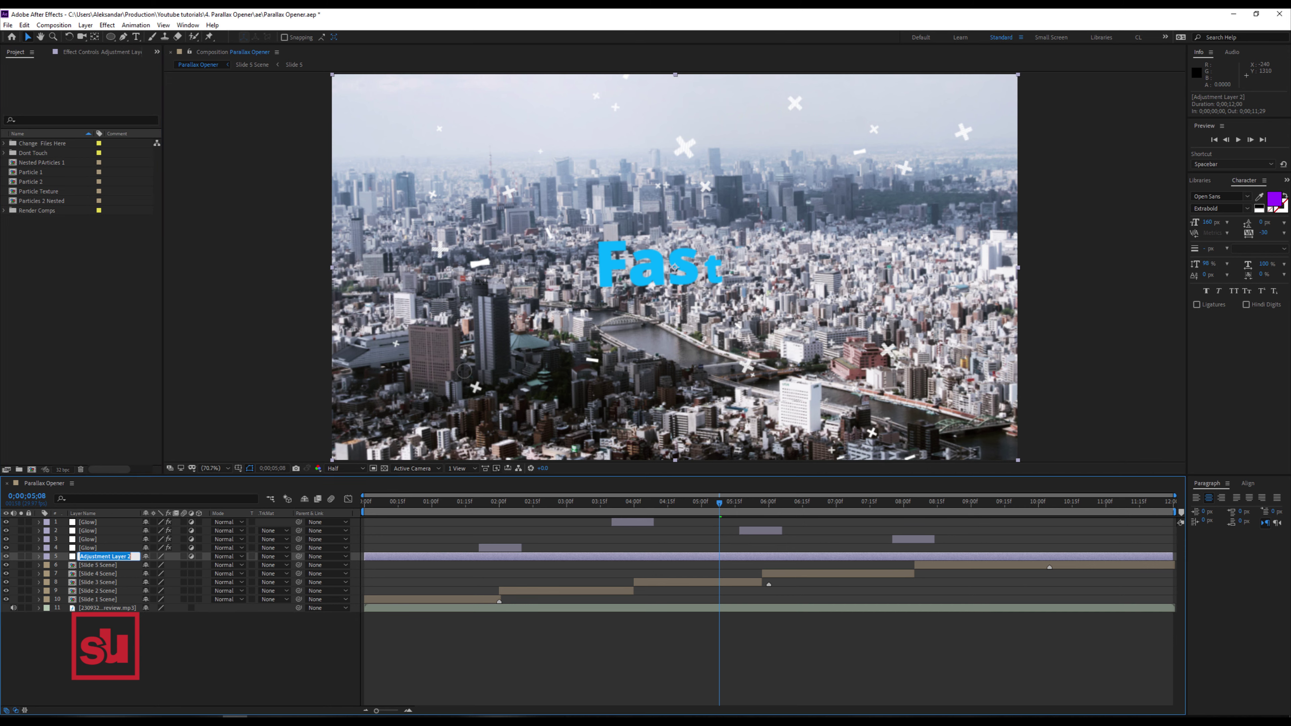
pyautogui.write('Adjust')
pyautogui.press('Return')
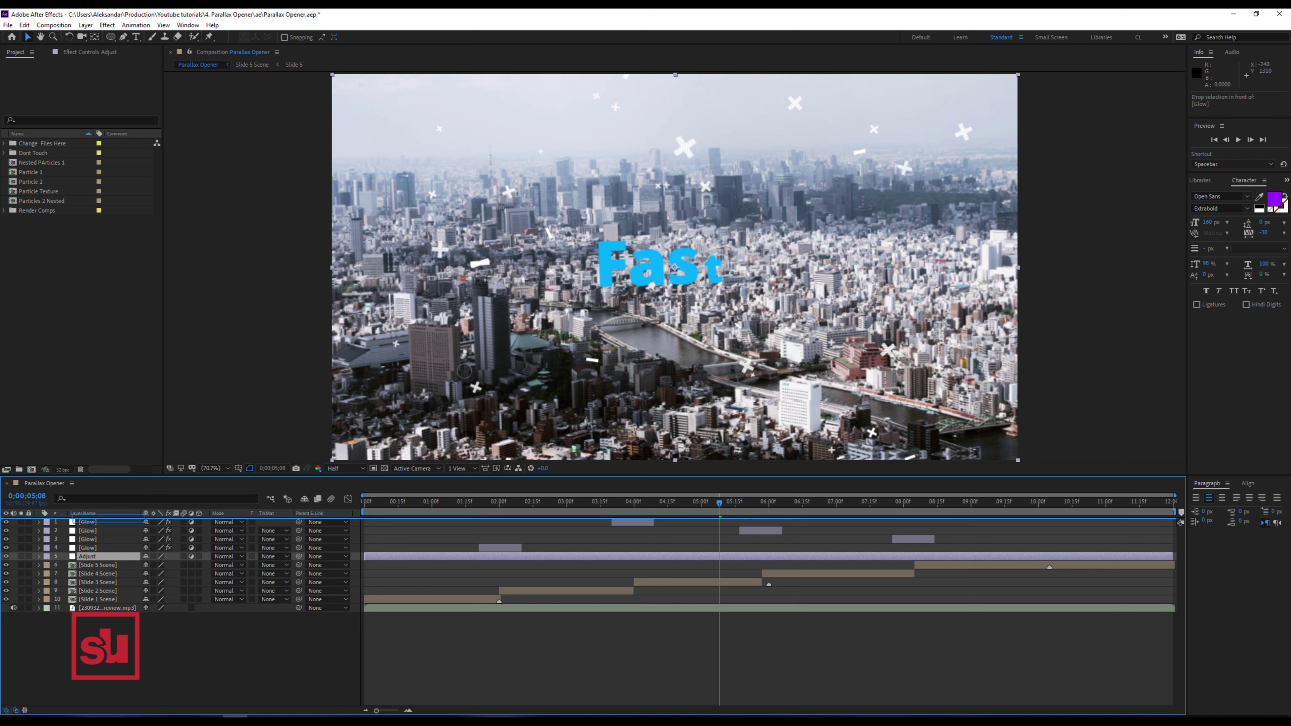
pyautogui.hotkey('ctrl', 'shift', ']')
pyautogui.press('F3')
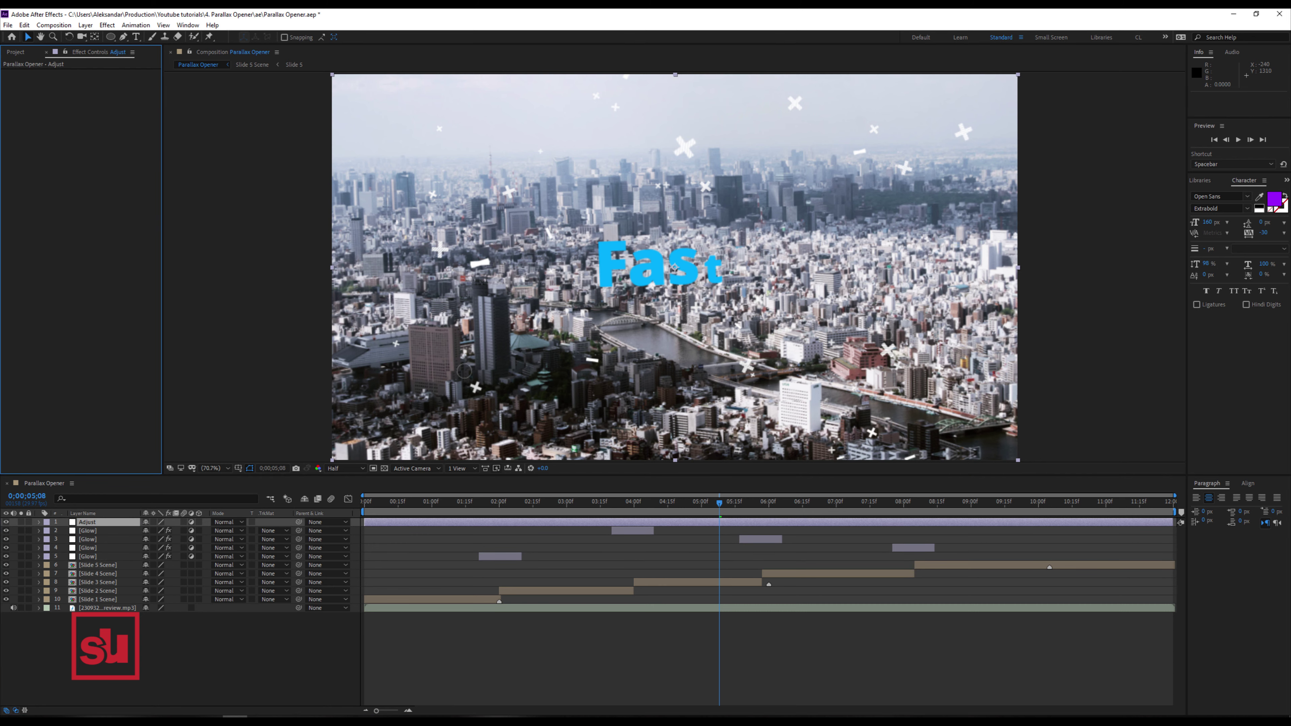
# - Add a Tint effect to Adjust with Map White To set to light blue
pyautogui.rightClick(50, 123)
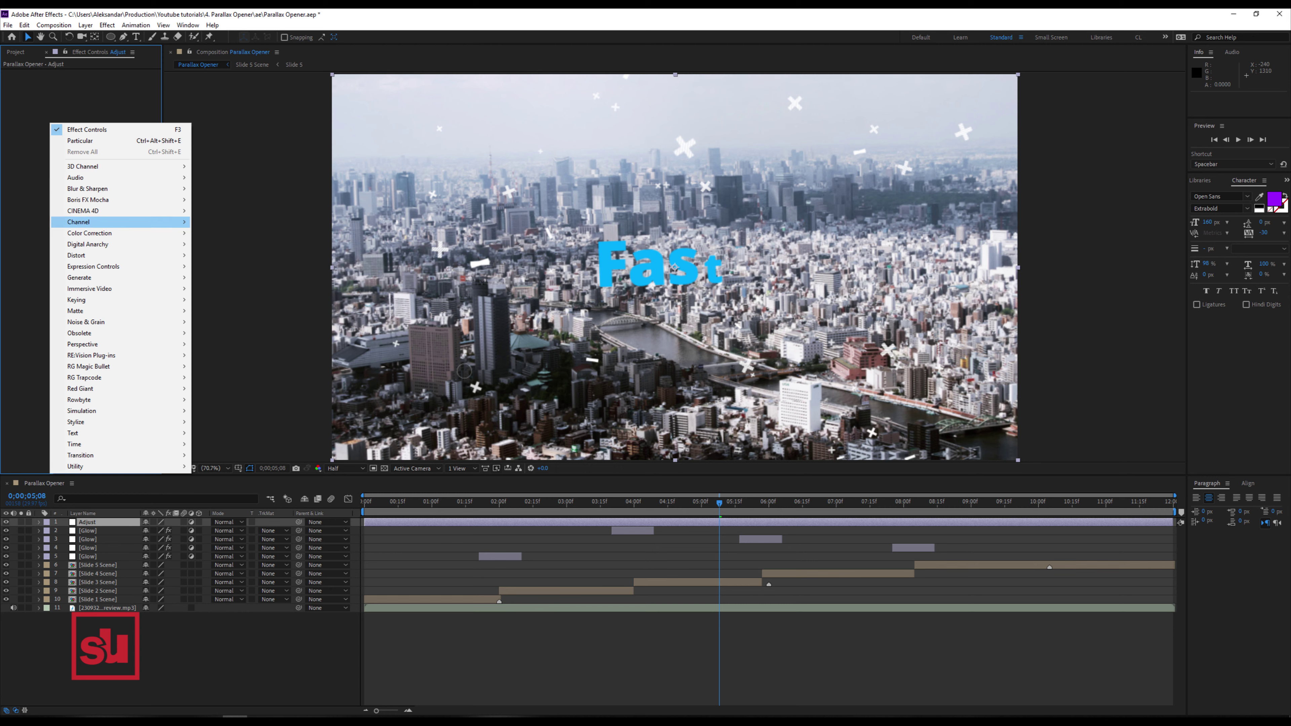
pyautogui.moveTo(101, 233)
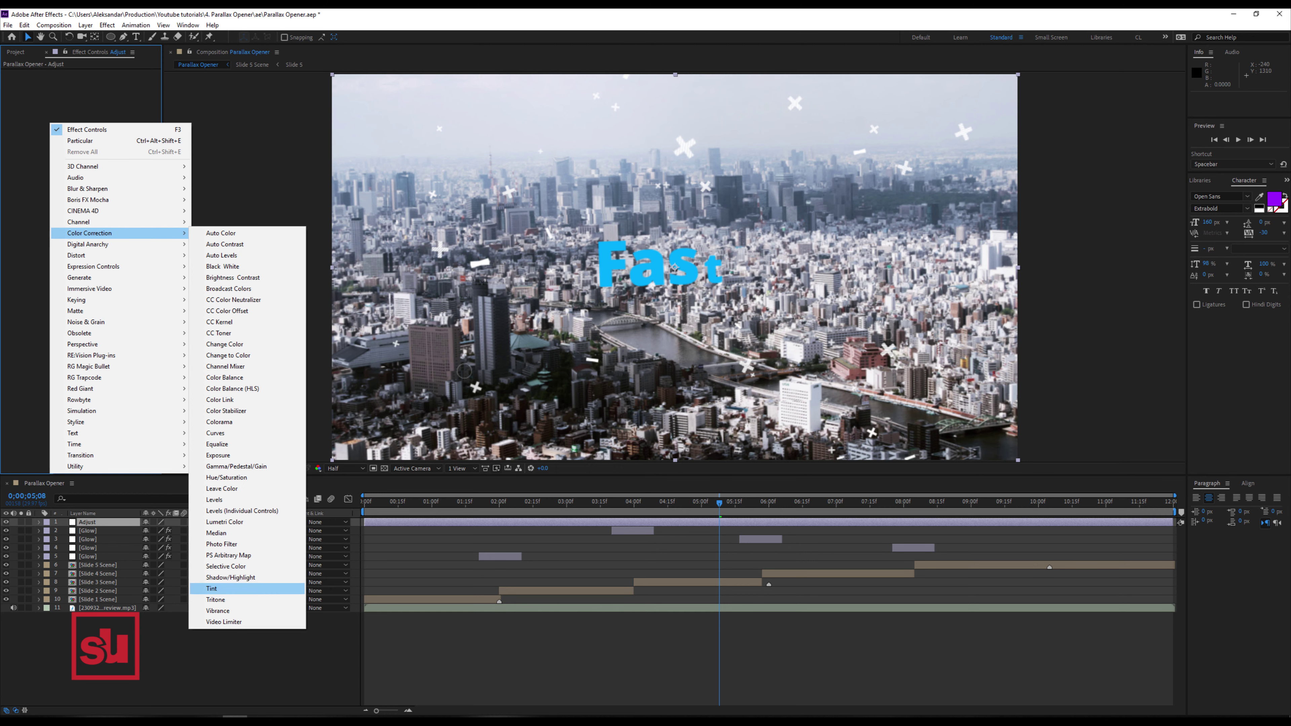
pyautogui.click(219, 588)
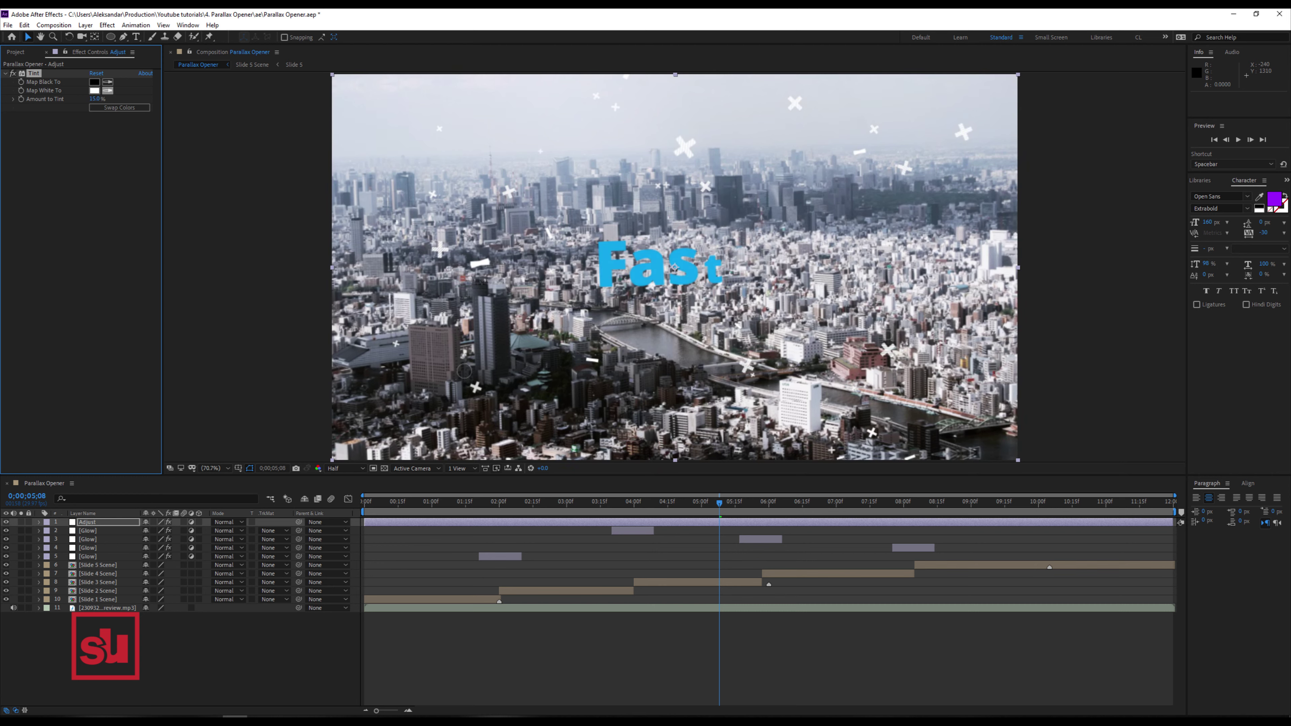
pyautogui.click(94, 90)
pyautogui.press('Return')
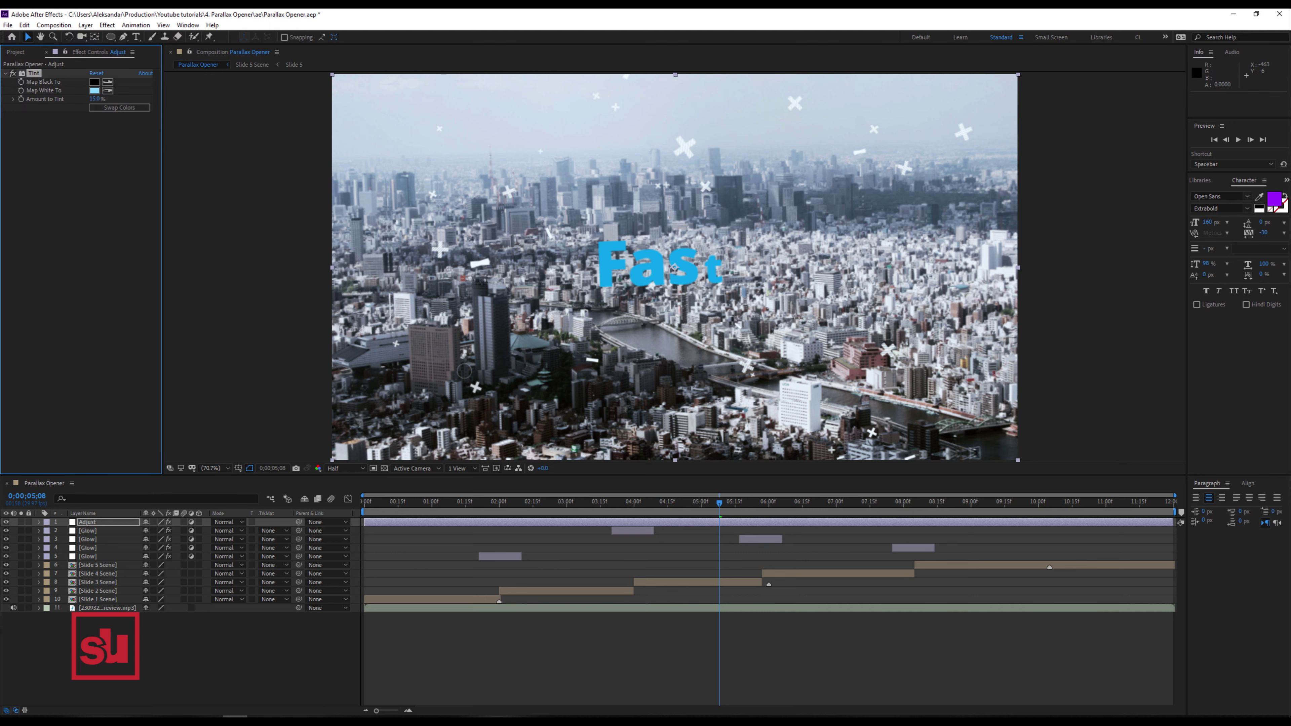
# - Add Curves to the Adjust layer, slightly deepening shadows and lifting midtones
pyautogui.rightClick(45, 165)
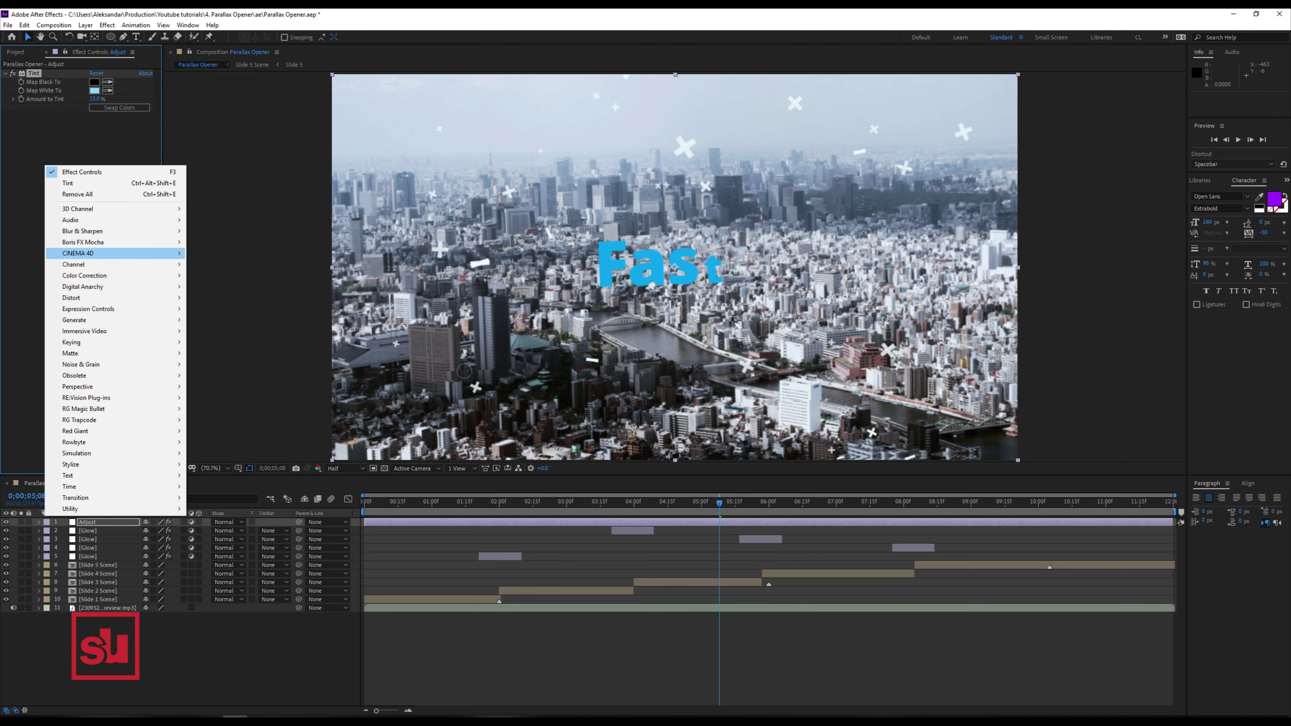
pyautogui.moveTo(101, 264)
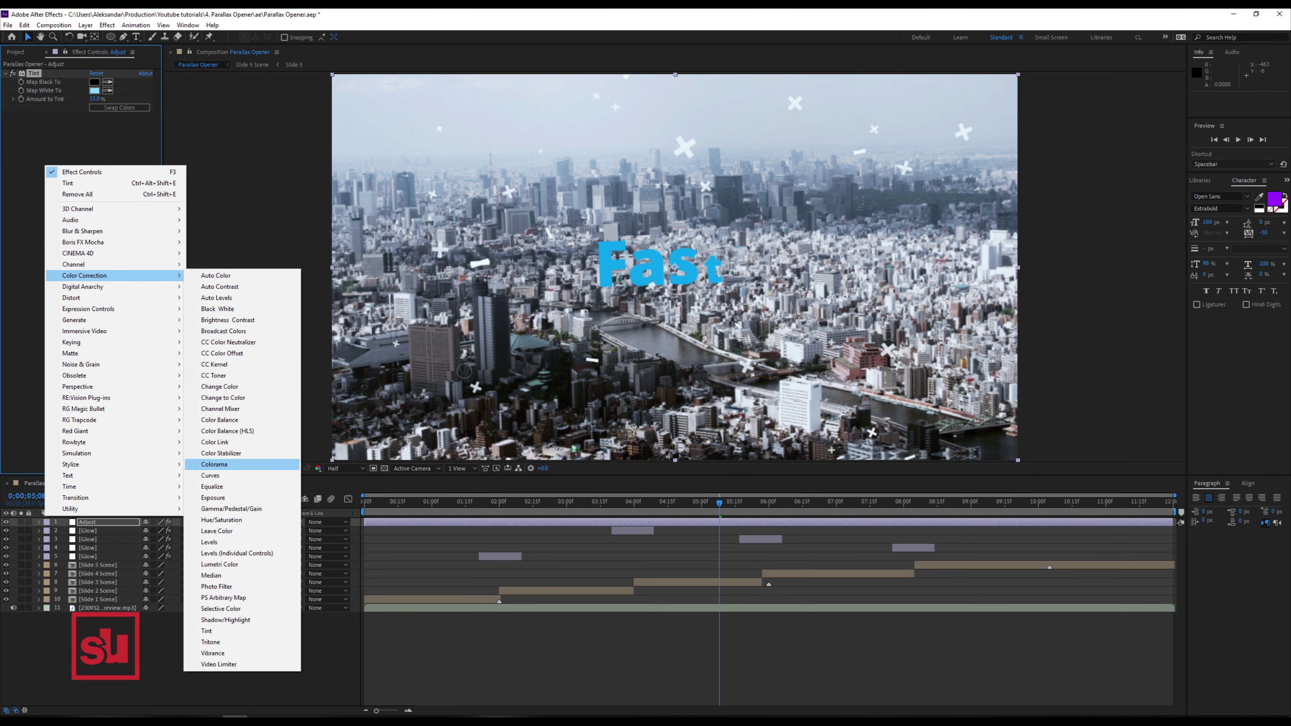
pyautogui.click(208, 476)
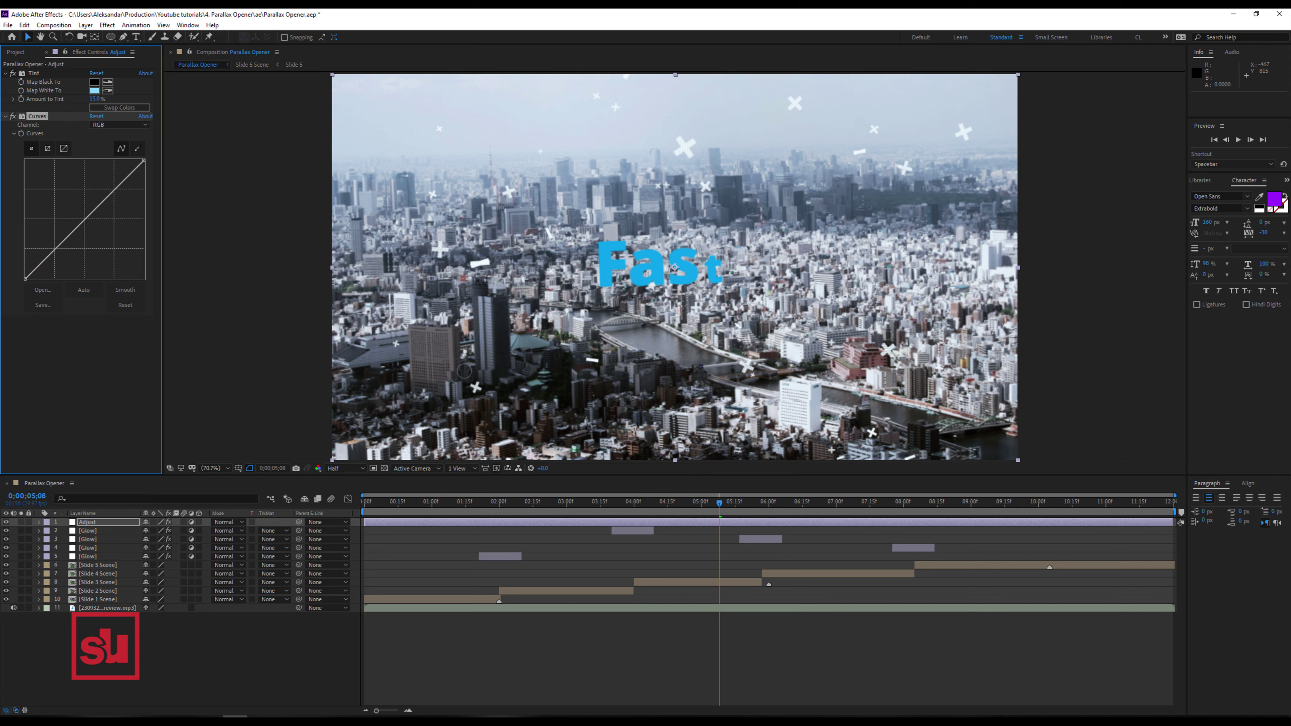
pyautogui.click(49, 253)
pyautogui.moveTo(49, 254); pyautogui.dragTo(50, 256)
pyautogui.moveTo(99, 206); pyautogui.dragTo(98, 205)
pyautogui.click(5, 116)
# - Add Sharpen with amount 2, then begin adding the Add Grain effect
pyautogui.rightClick(40, 172)
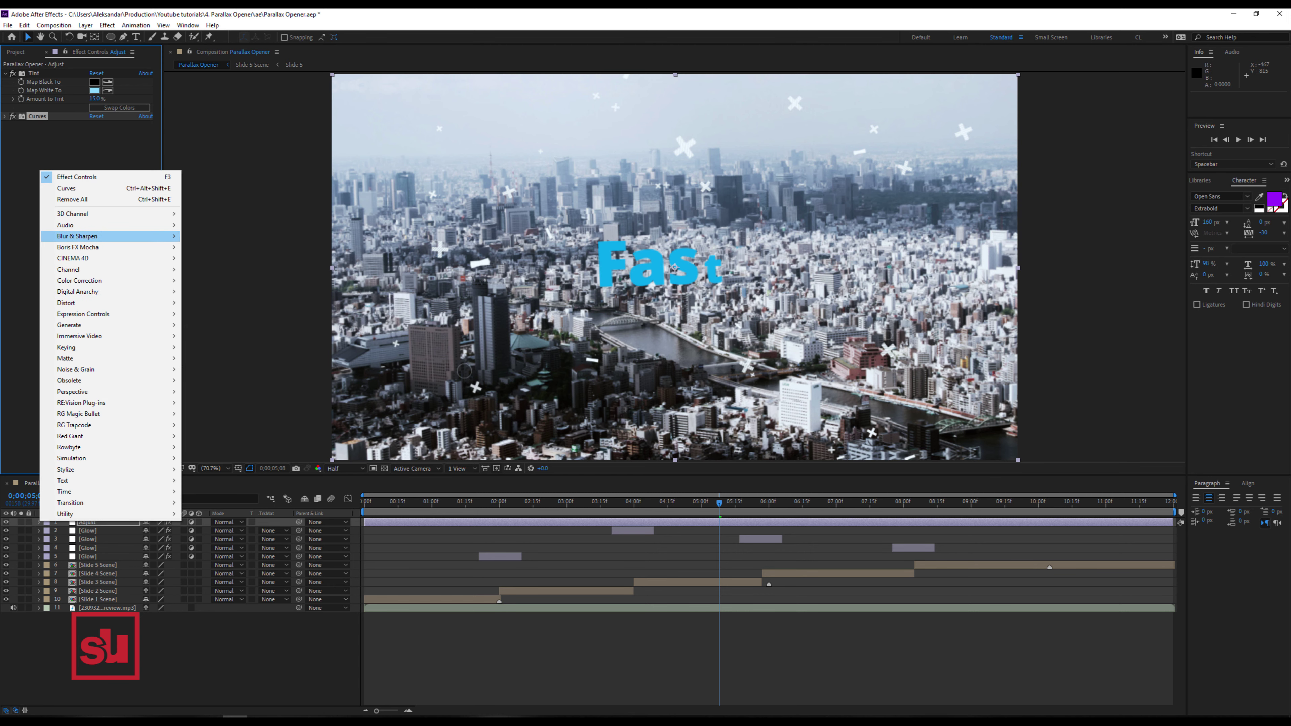
pyautogui.click(207, 380)
pyautogui.moveTo(92, 133); pyautogui.dragTo(96, 133)
pyautogui.rightClick(72, 188)
pyautogui.moveTo(147, 395)
# - Add Grain on the Adjust layer: Final Output viewing mode, Kodak Vision 200T (5274) preset, intensity 0.400
pyautogui.click(239, 394)
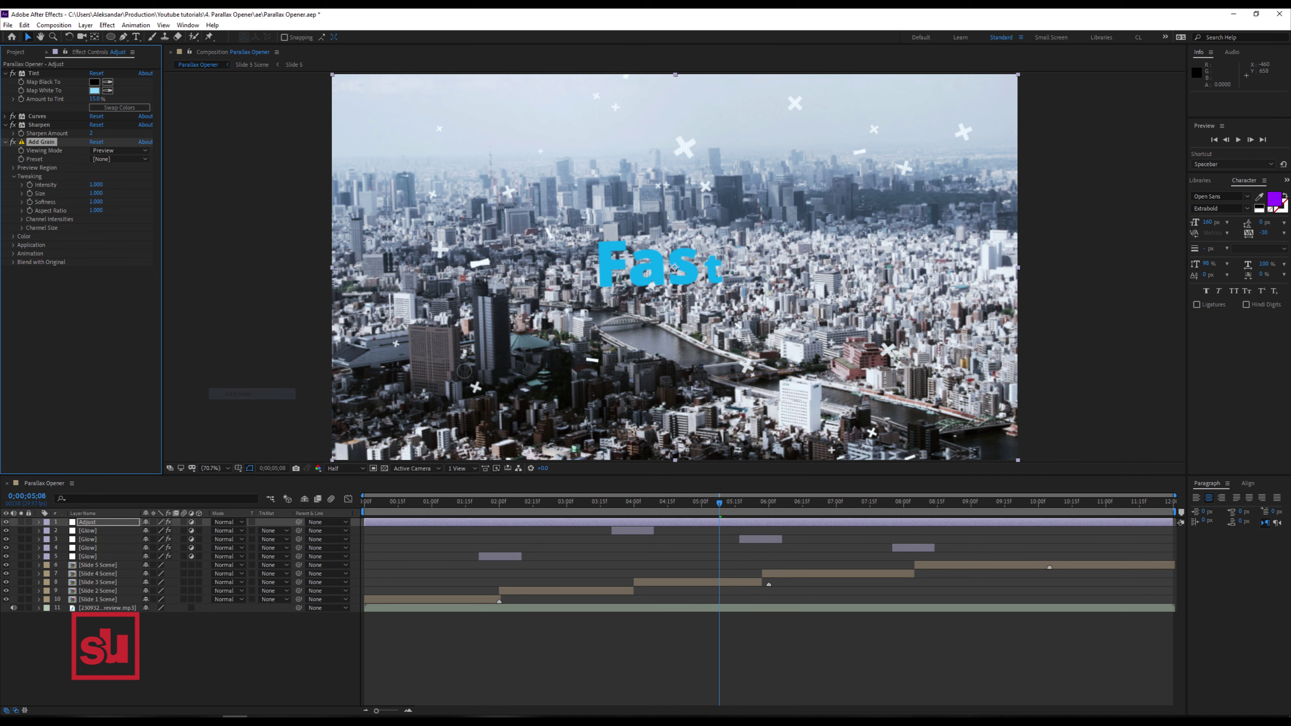
pyautogui.click(120, 150)
pyautogui.click(114, 184)
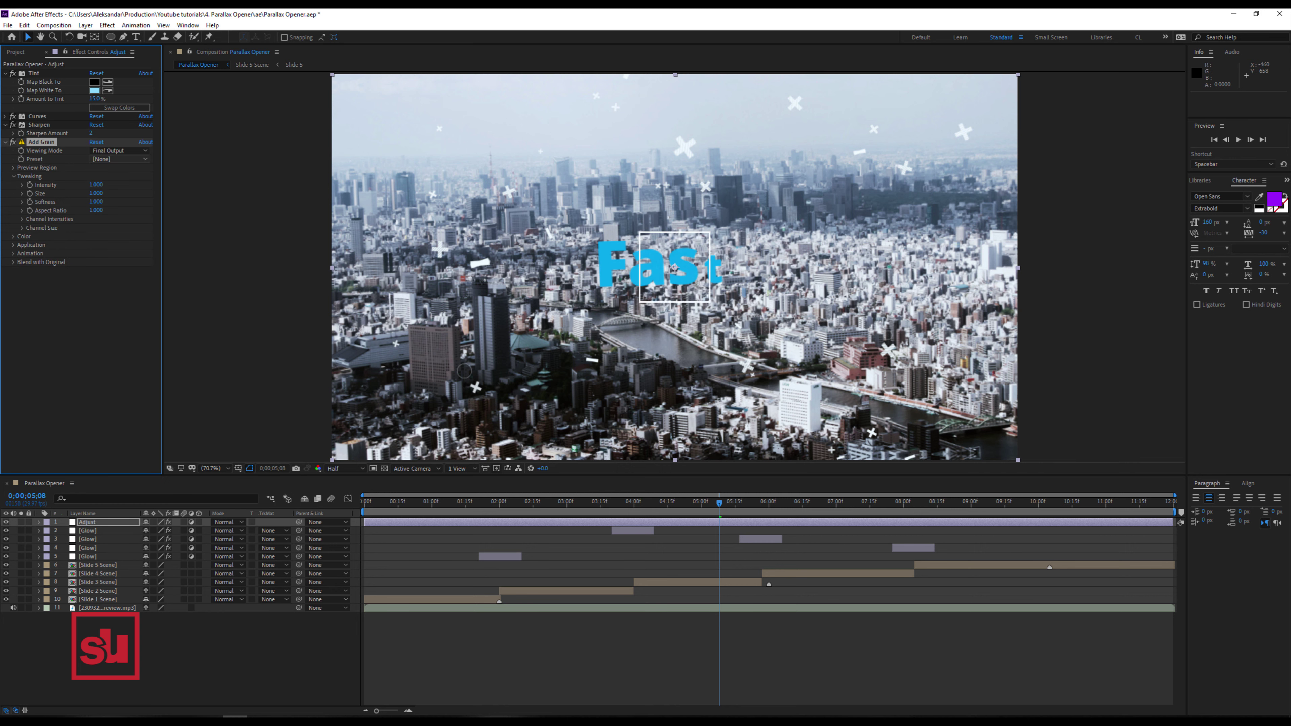
pyautogui.click(119, 159)
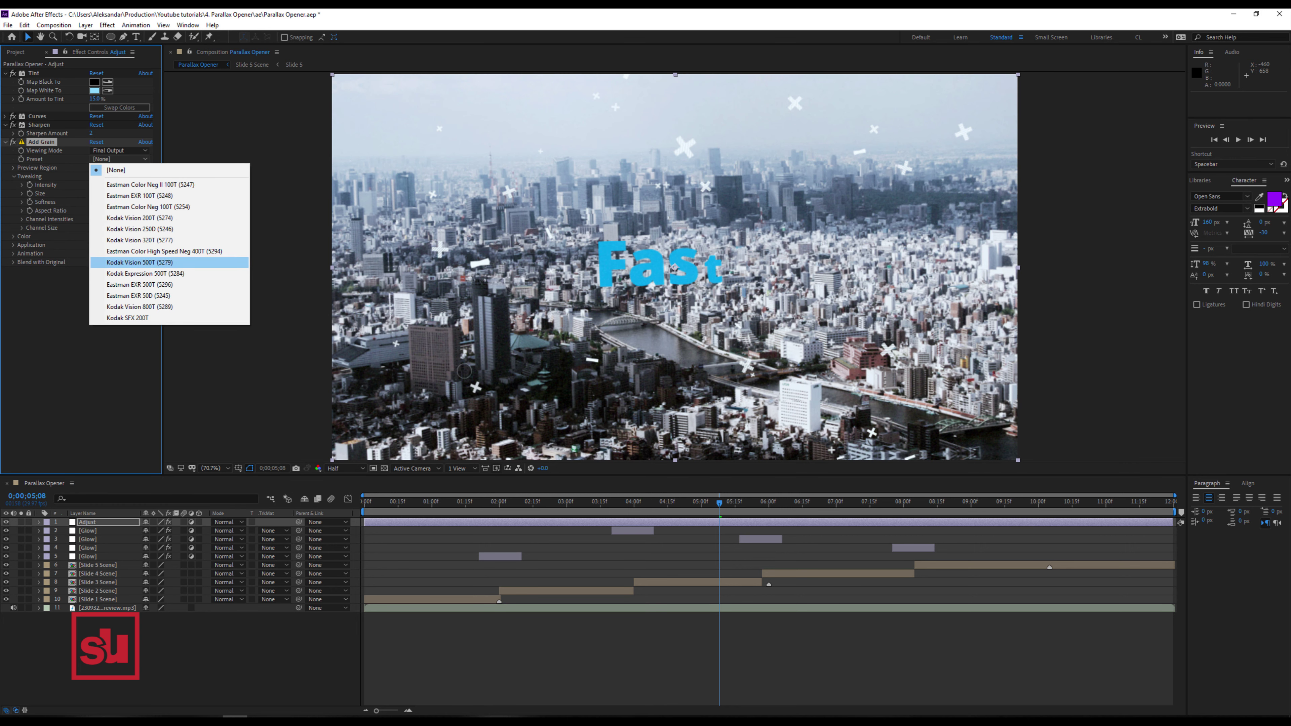
pyautogui.click(140, 218)
pyautogui.click(96, 184)
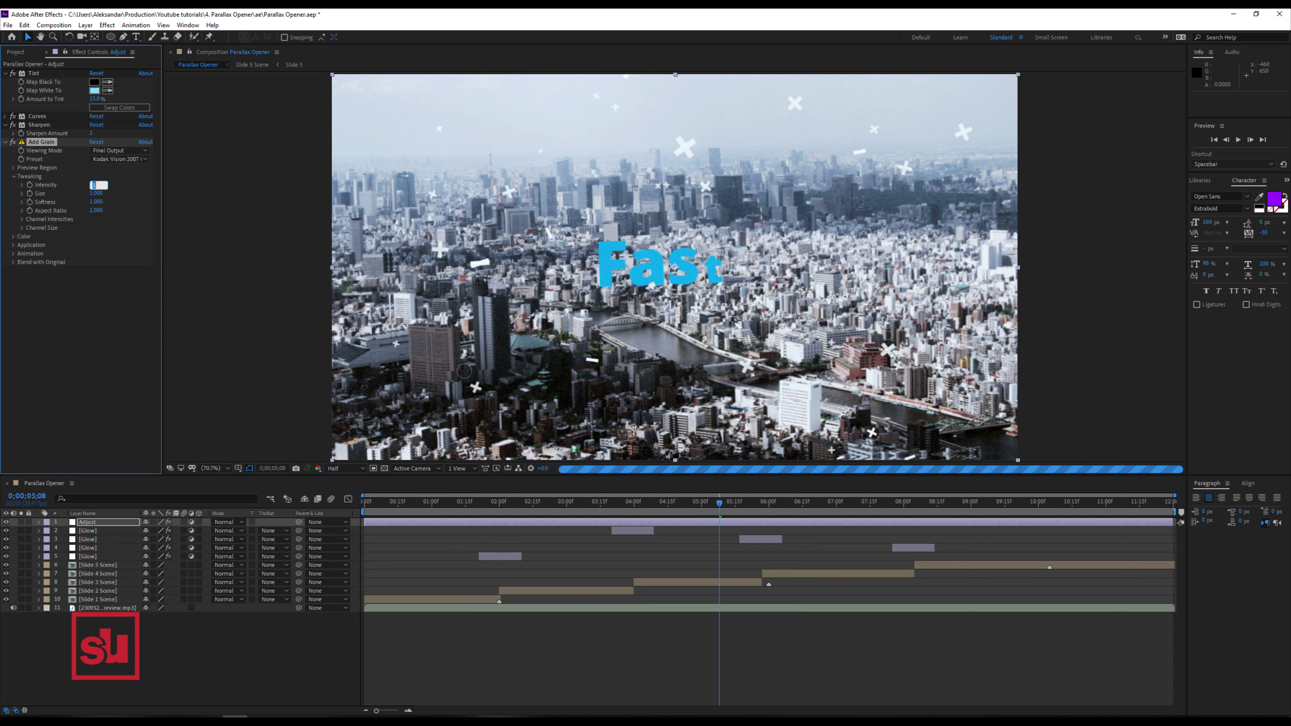
pyautogui.press('BackSpace')
pyautogui.press('Return')
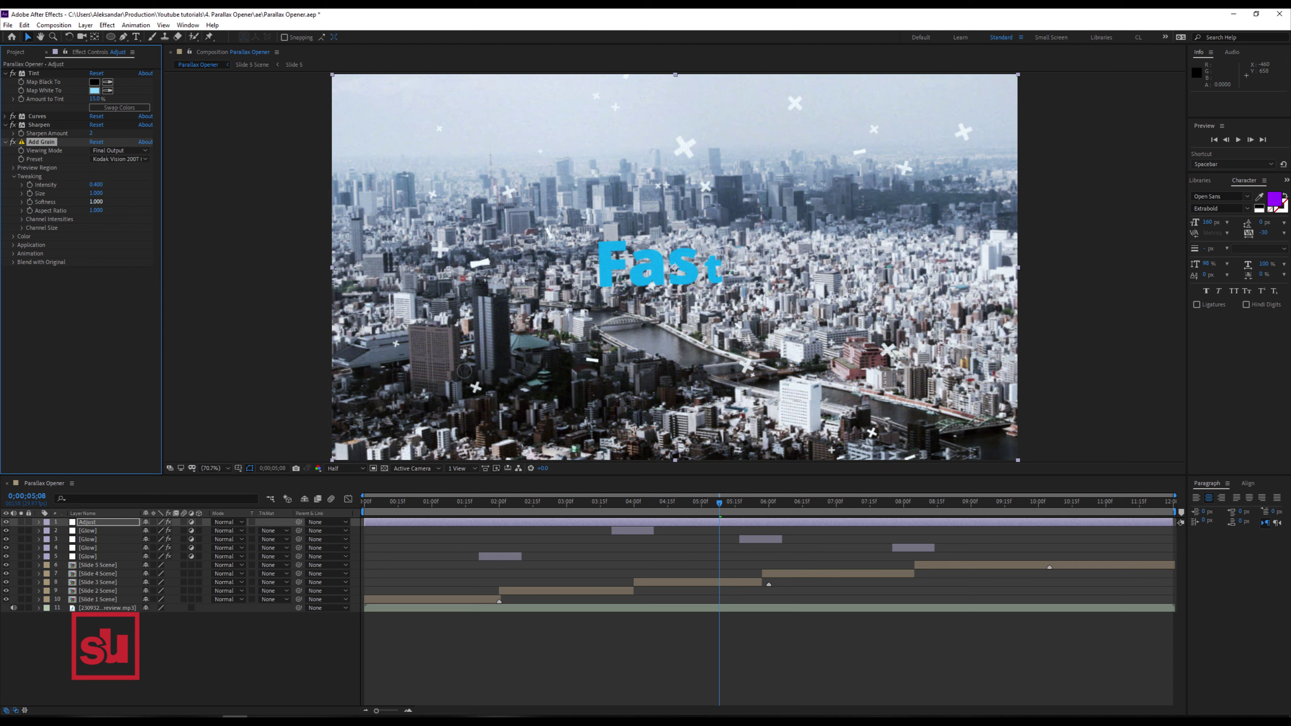